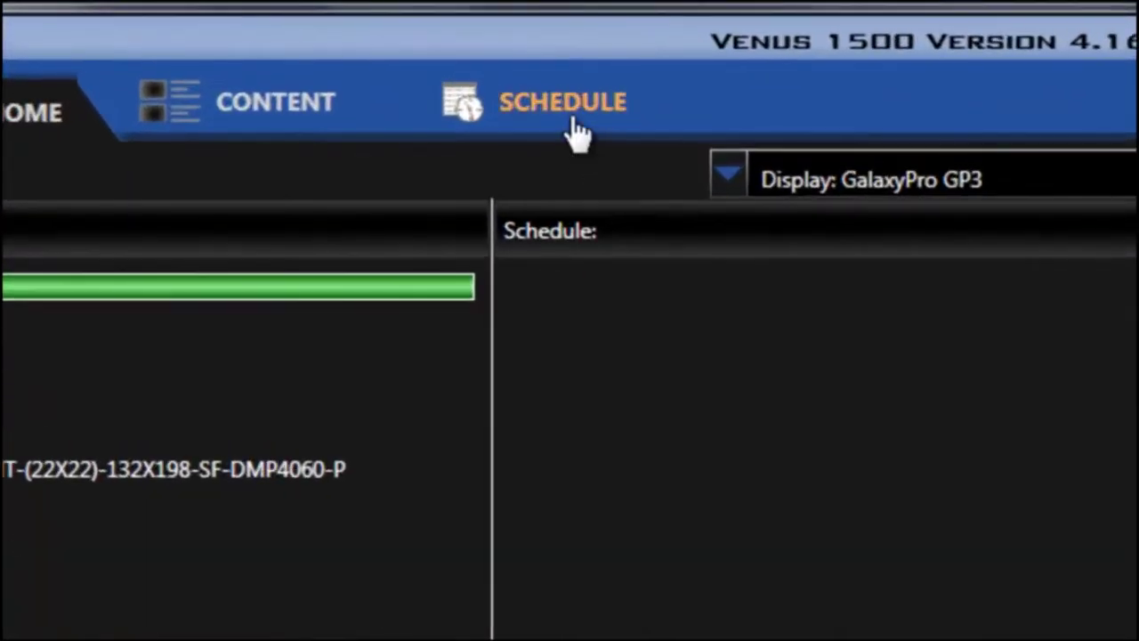
Switch to the SCHEDULE page to show GalaxyPro GP3's weekly calendar
left_click(381, 52)
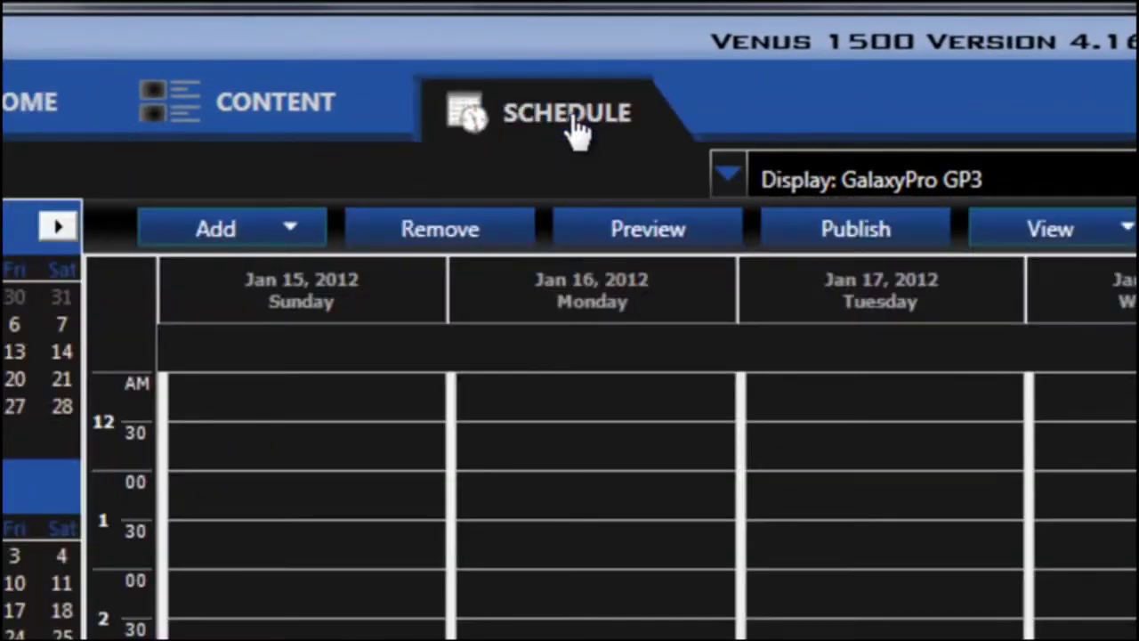
Create a new empty playlist using the Add menu's Playlist option
left_click(294, 231)
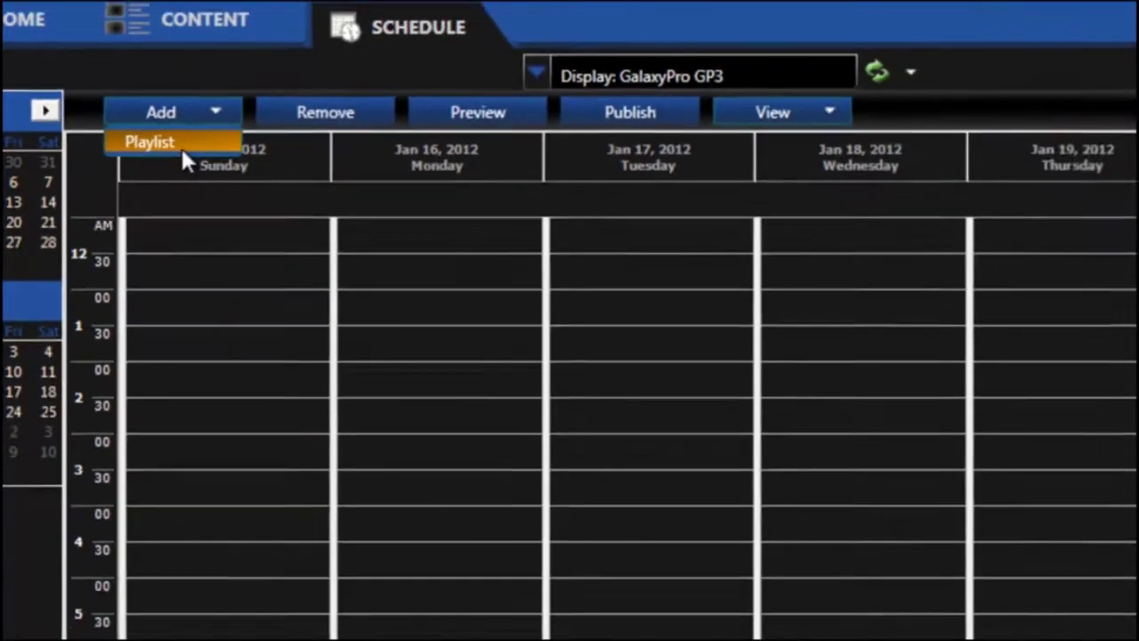
left_click(178, 143)
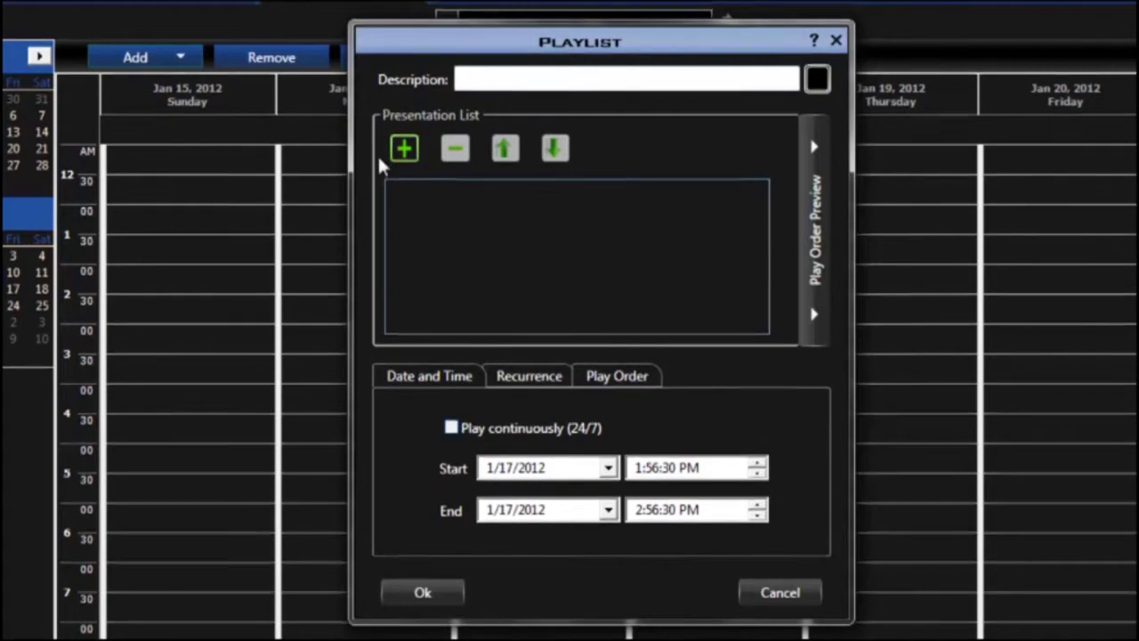
Add the Snacks and Soda Special presentations from the January Specials folder to the playlist
left_click(404, 150)
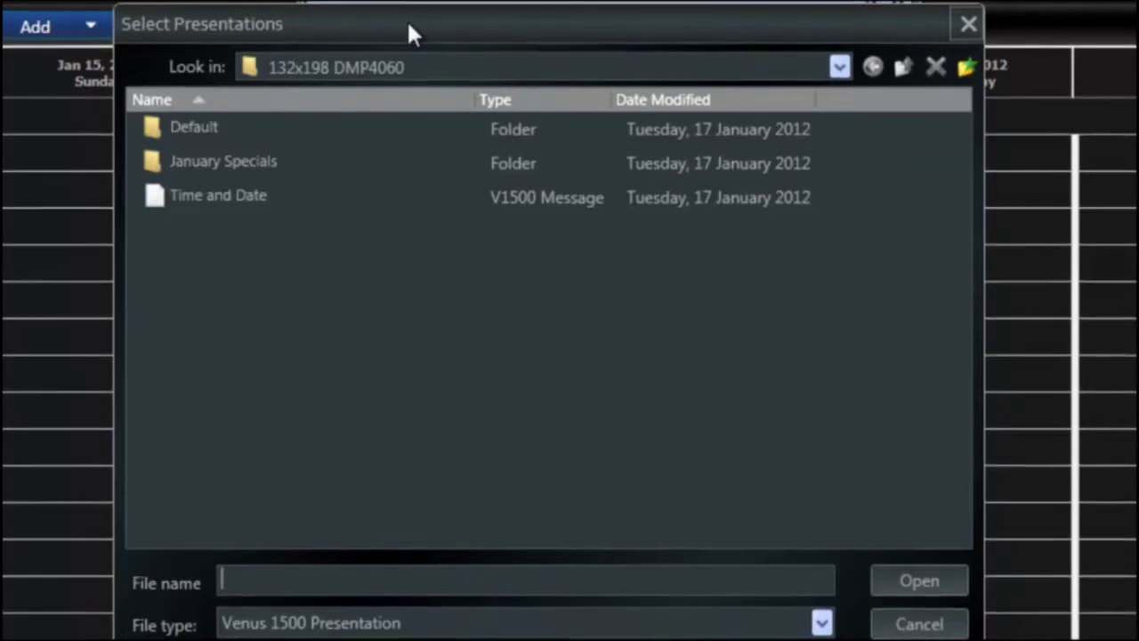
double_click(242, 160)
left_click(242, 161)
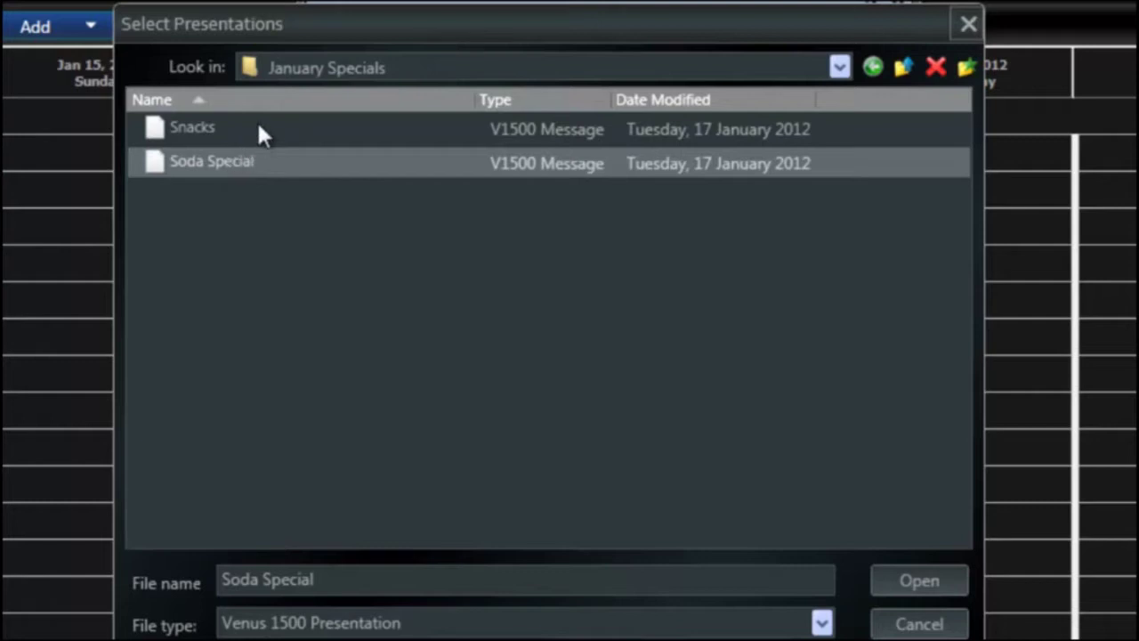
left_click(180, 126, "ctrl")
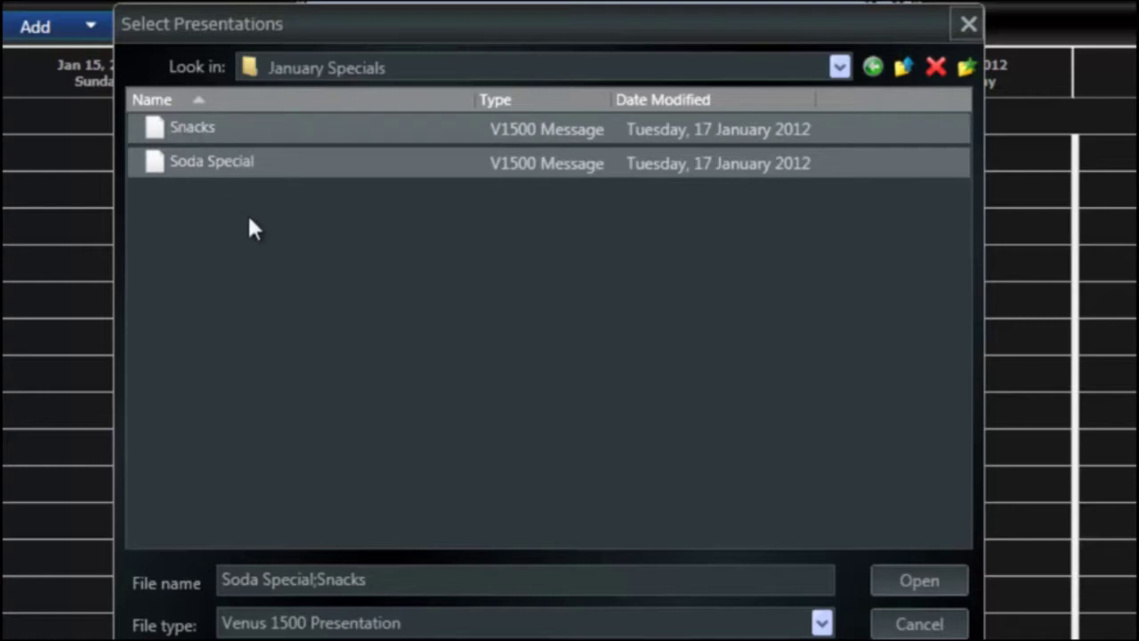
left_click(896, 578)
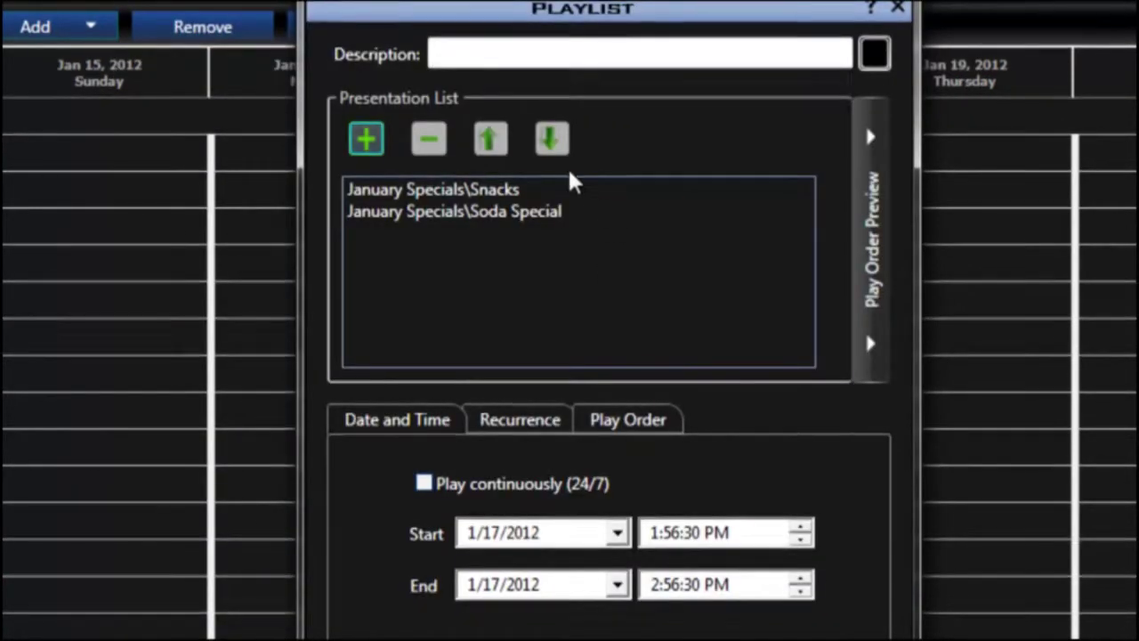
Give the playlist the description 'January Specials' and the Lime colour
left_click(494, 51)
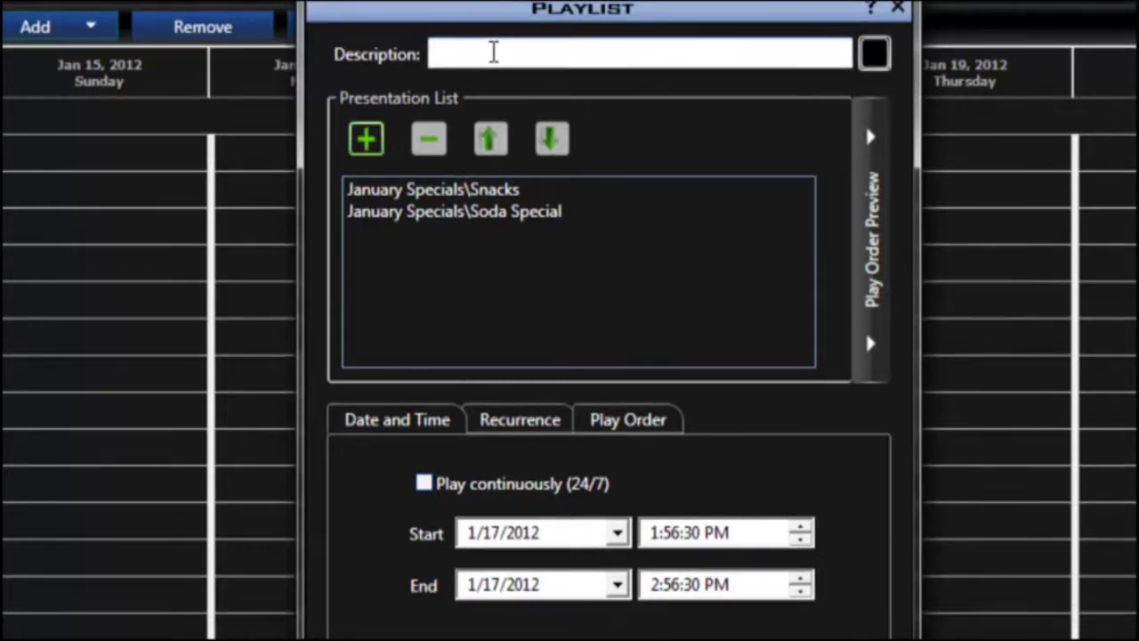
type("January")
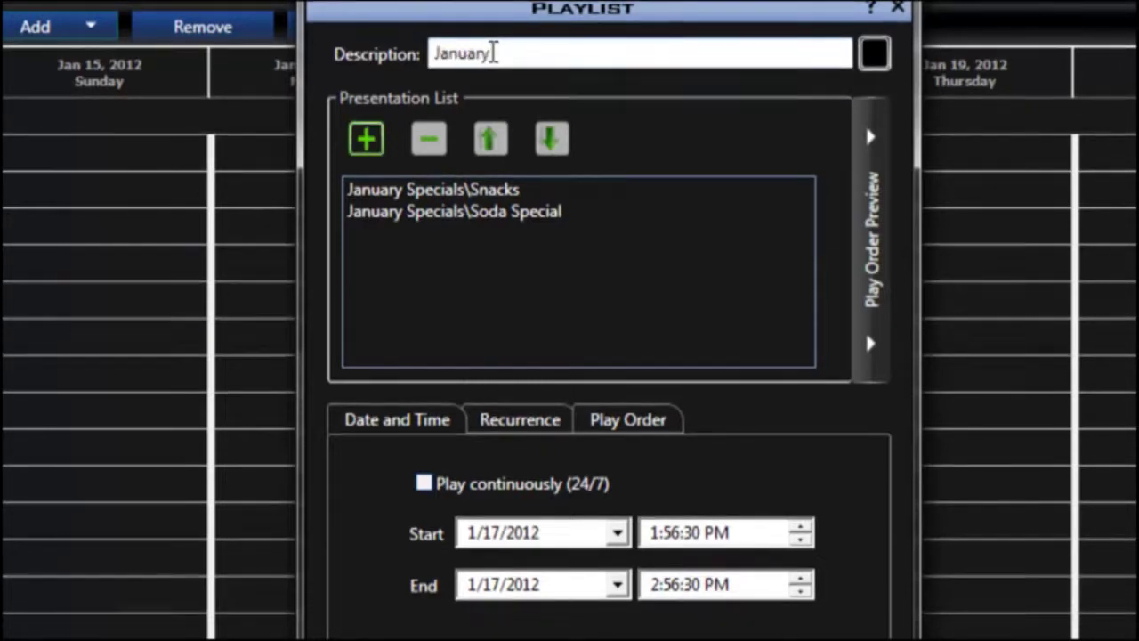
type(" Specials")
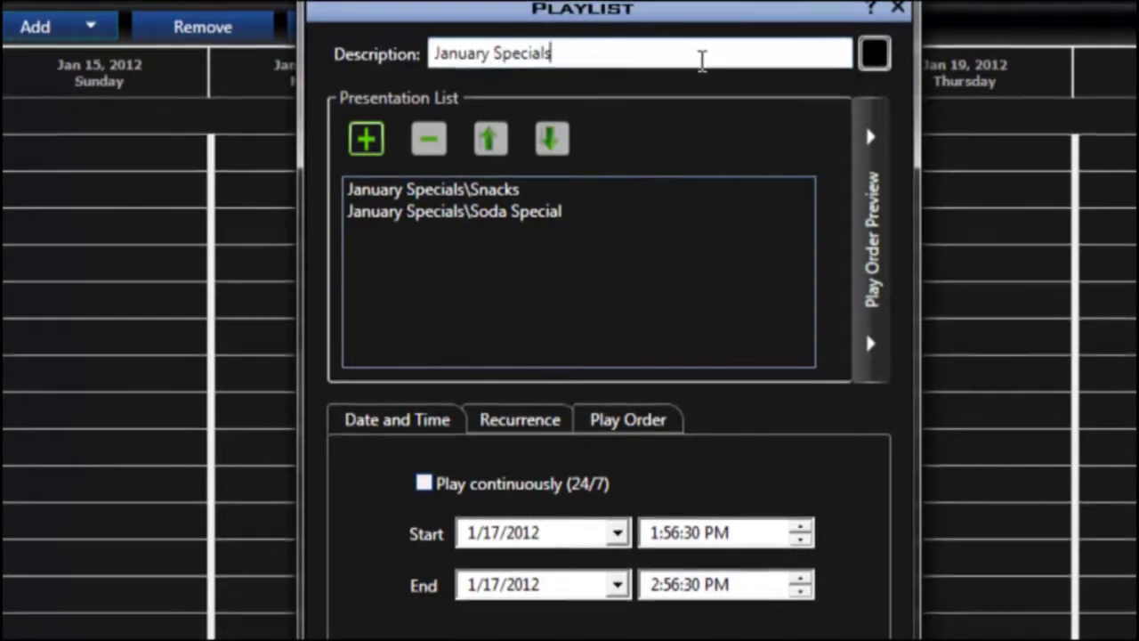
left_click(873, 56)
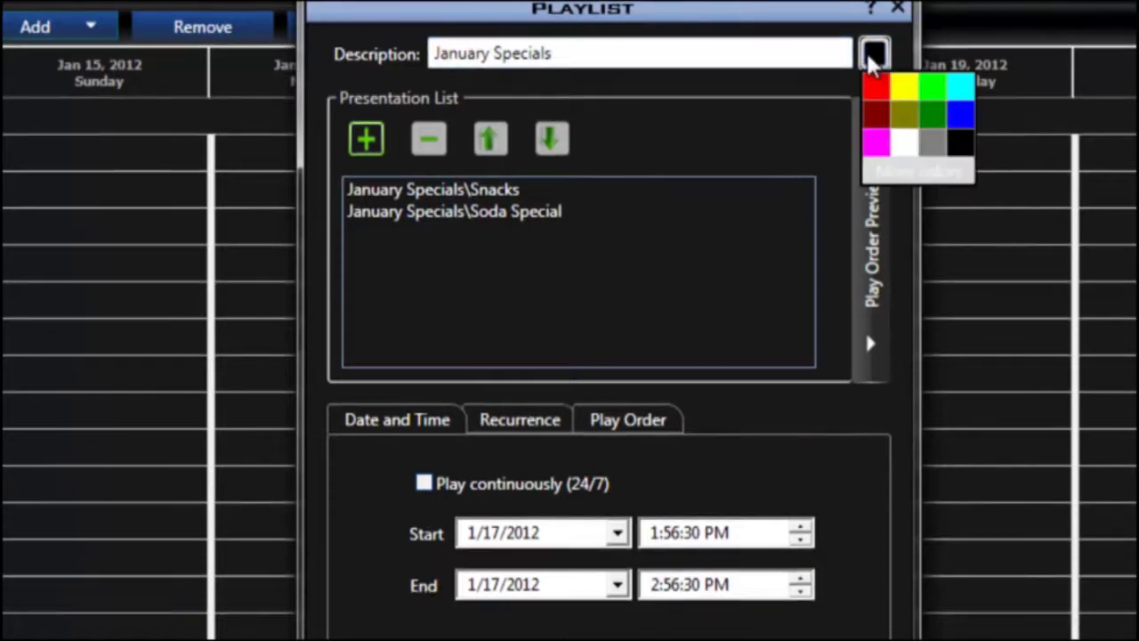
left_click(934, 88)
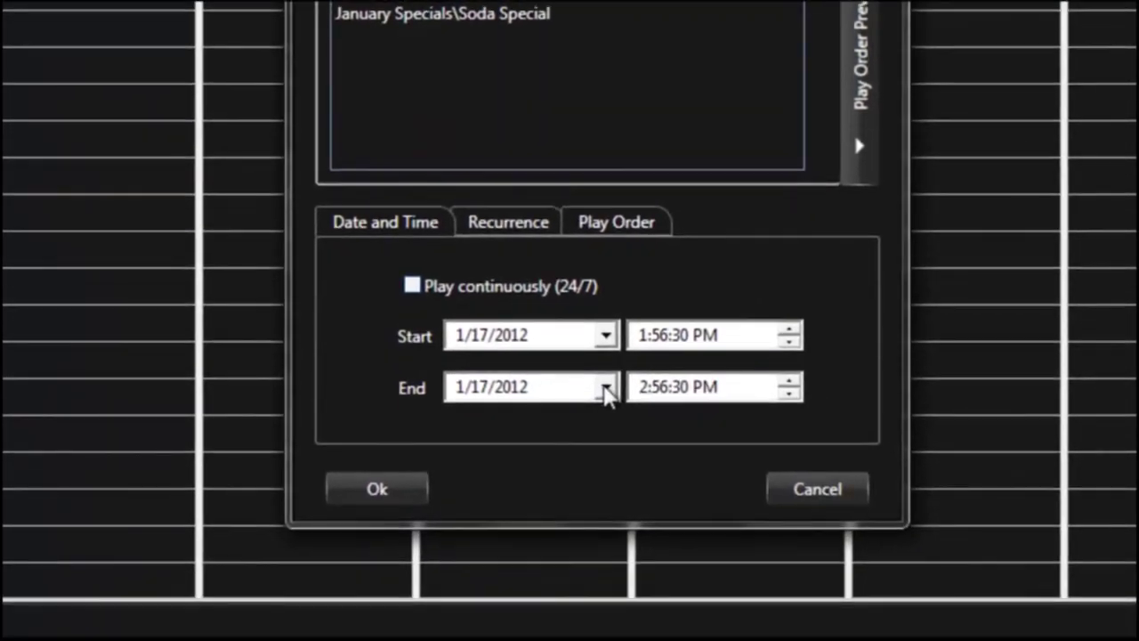
left_click(605, 388)
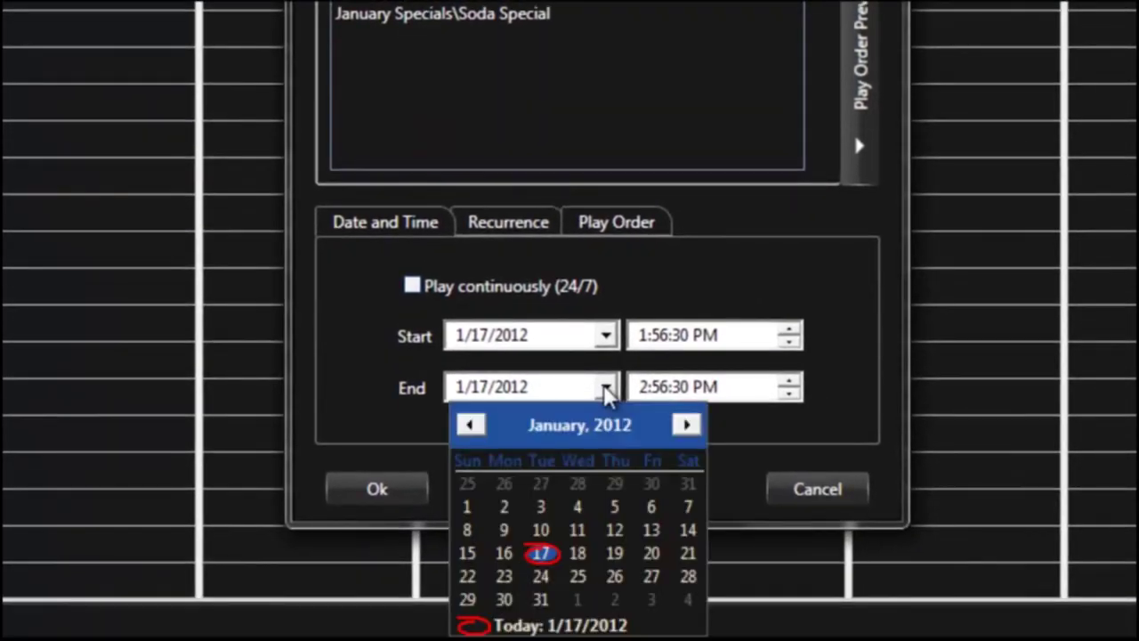
Set the playlist's end date to 1/31/2012 and end time to 11:59:59
left_click(542, 601)
left_click(641, 390)
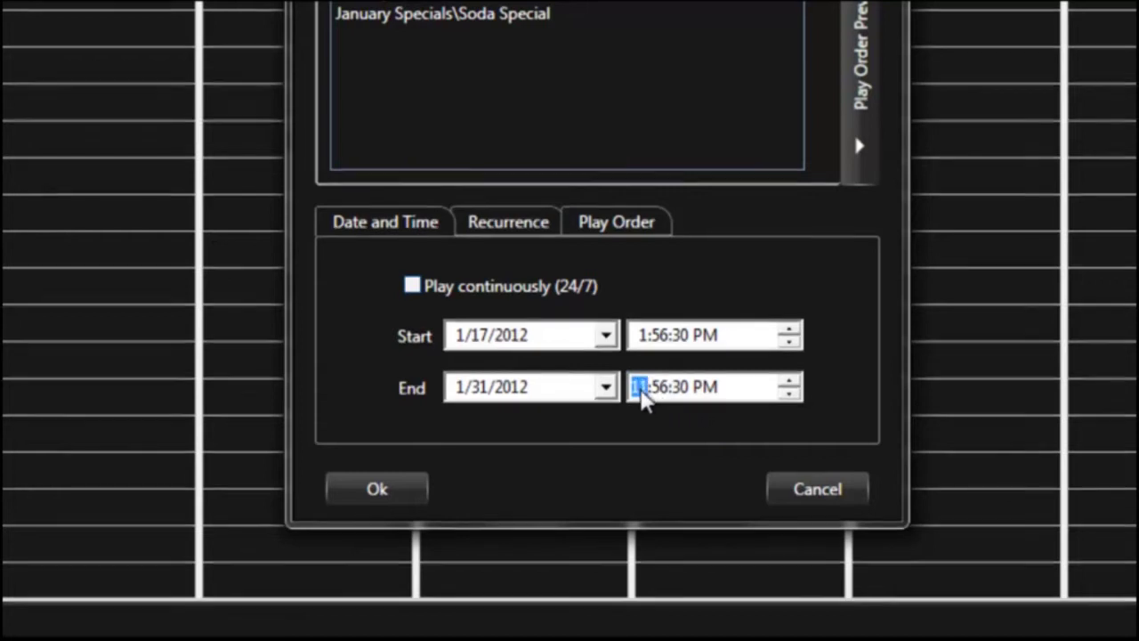
type("11:5")
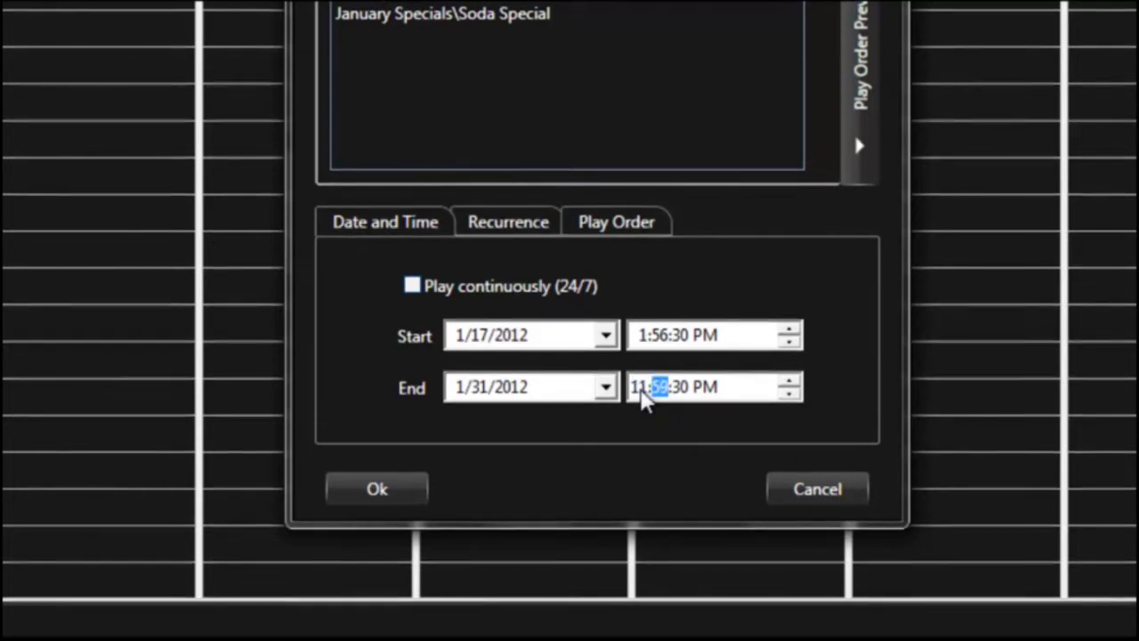
type("9:59")
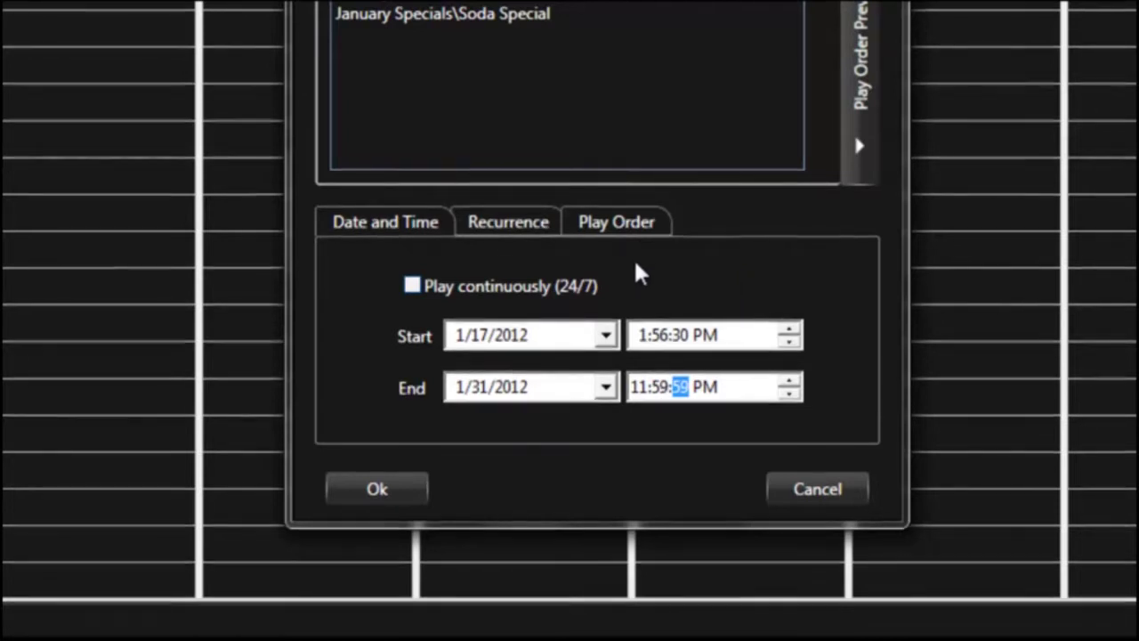
Make the playlist recur weekly on Monday through Friday, excluding Sunday and Saturday, and save it
left_click(494, 230)
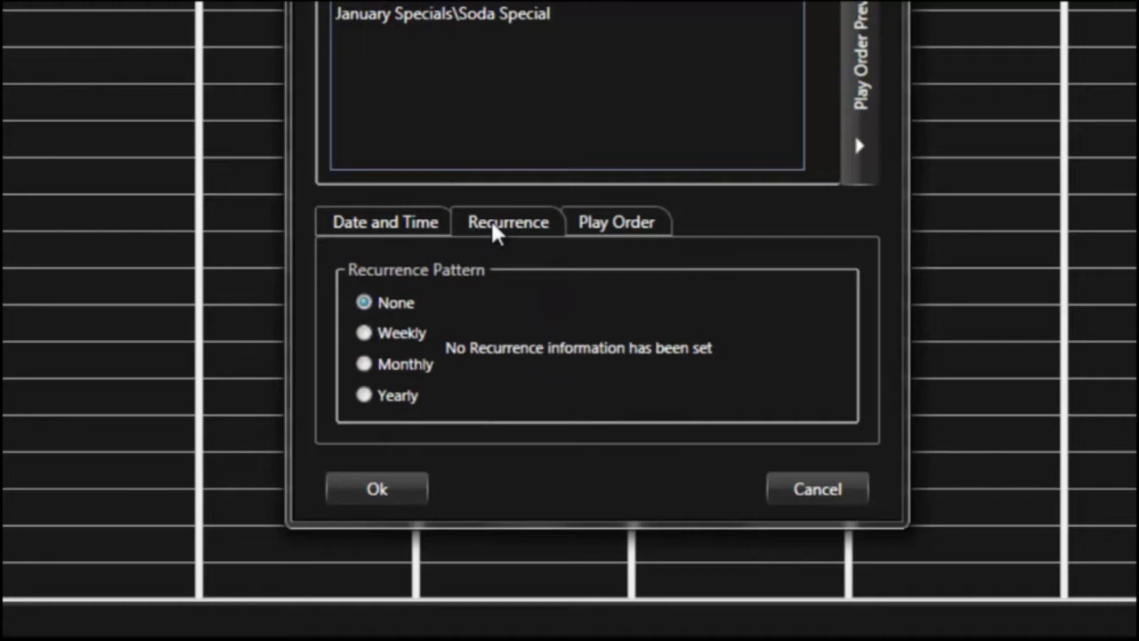
left_click(397, 335)
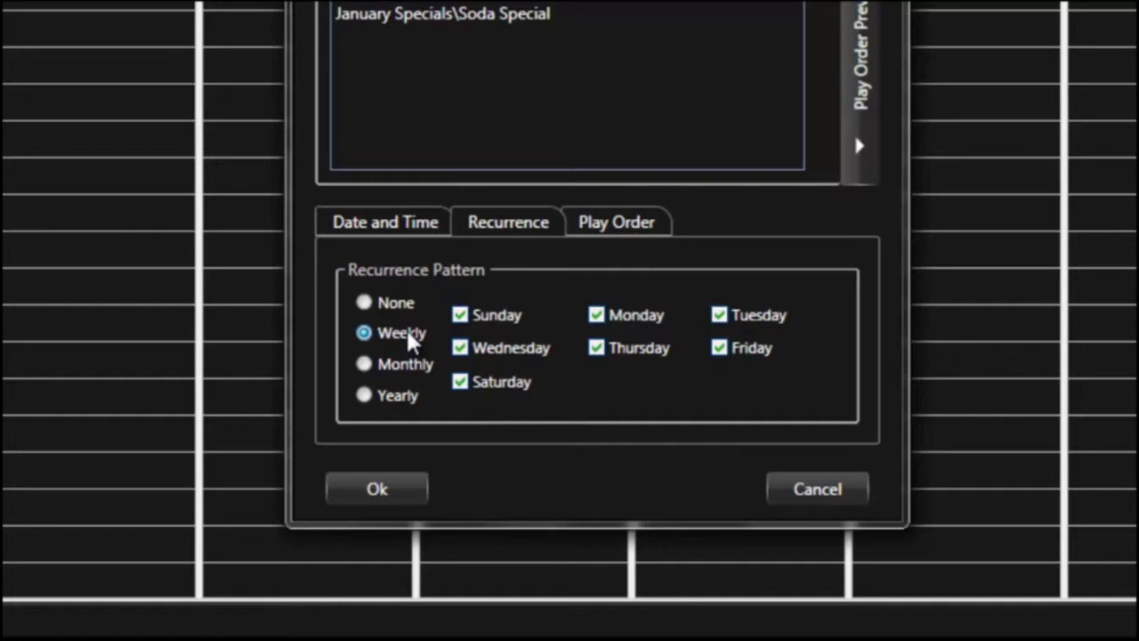
left_click(461, 315)
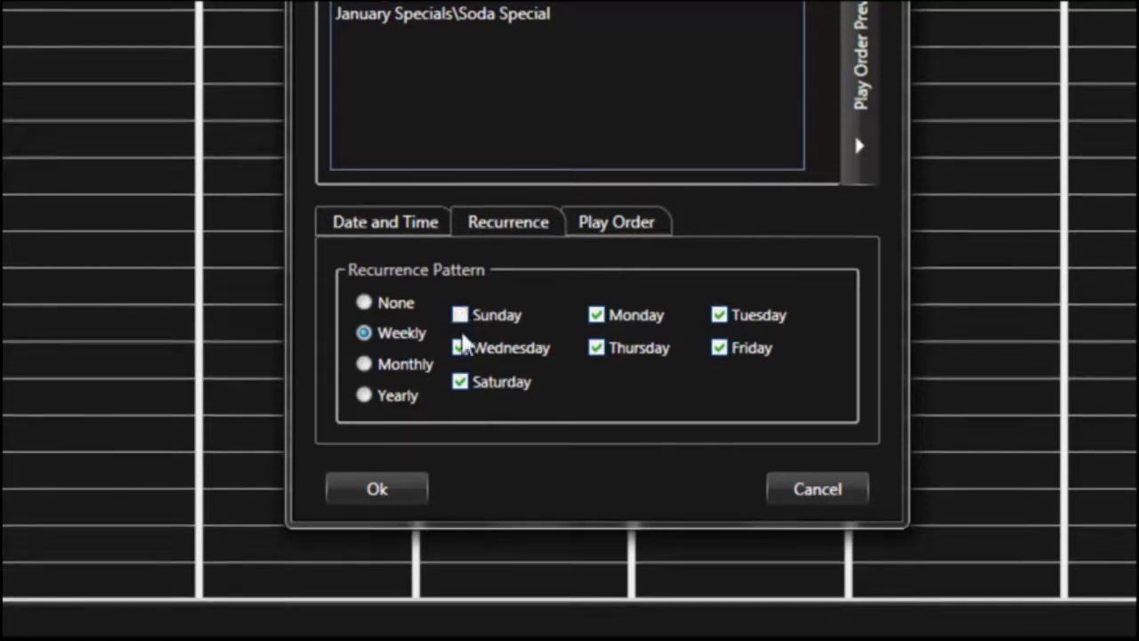
left_click(461, 382)
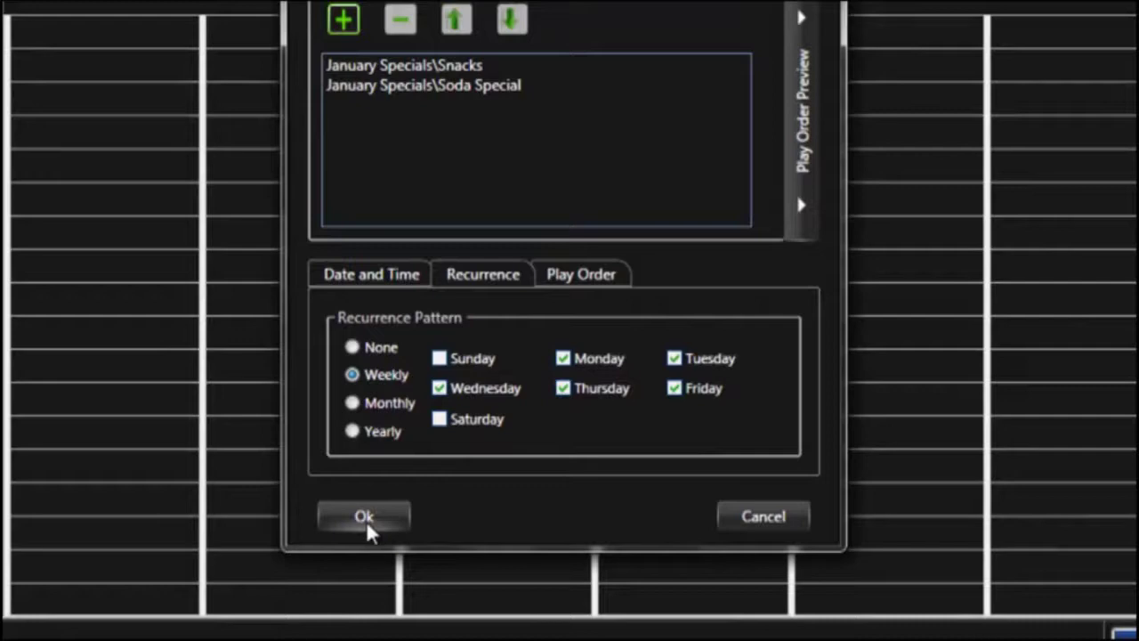
left_click(365, 517)
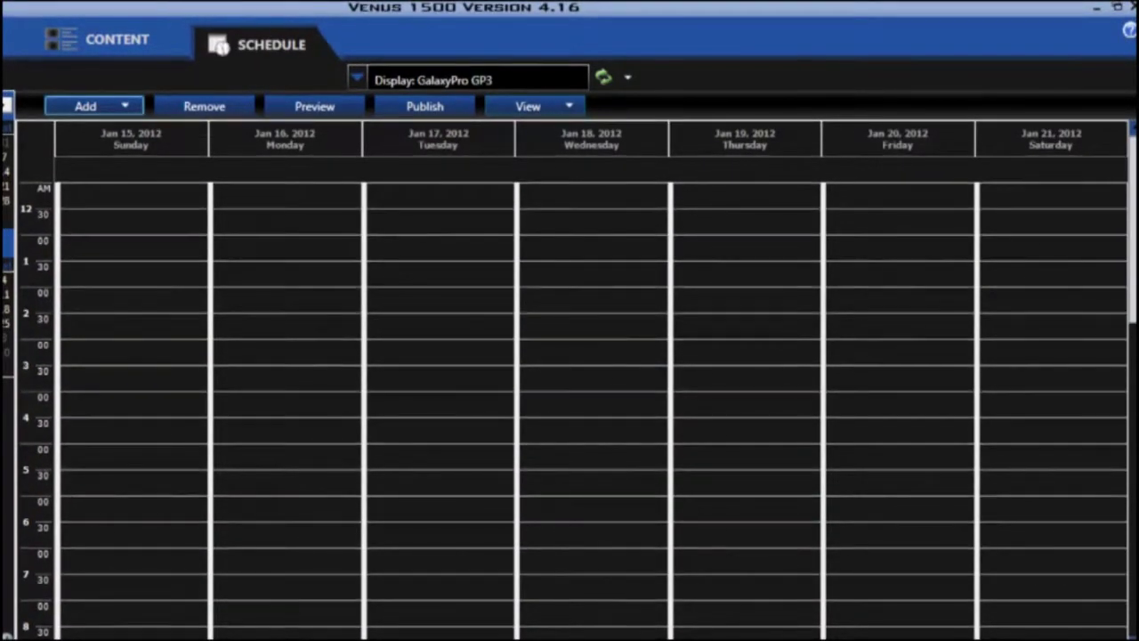
left_click_drag(1131, 231, 1131, 314)
scroll(325, 369, "down", 6)
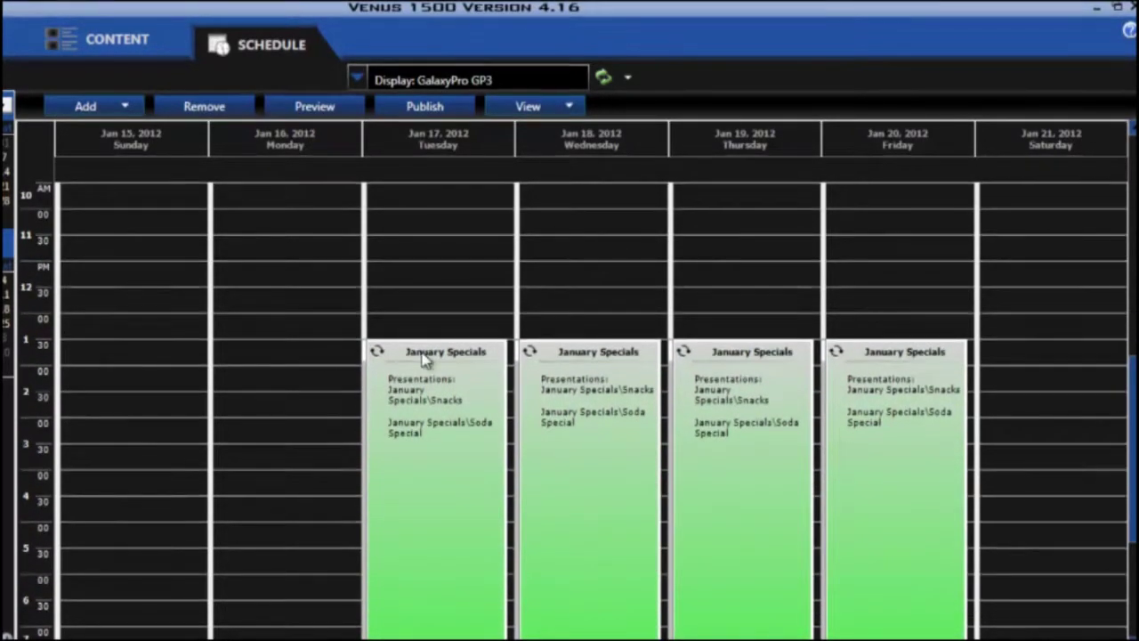
mouse_move(444, 365)
mouse_move(634, 424)
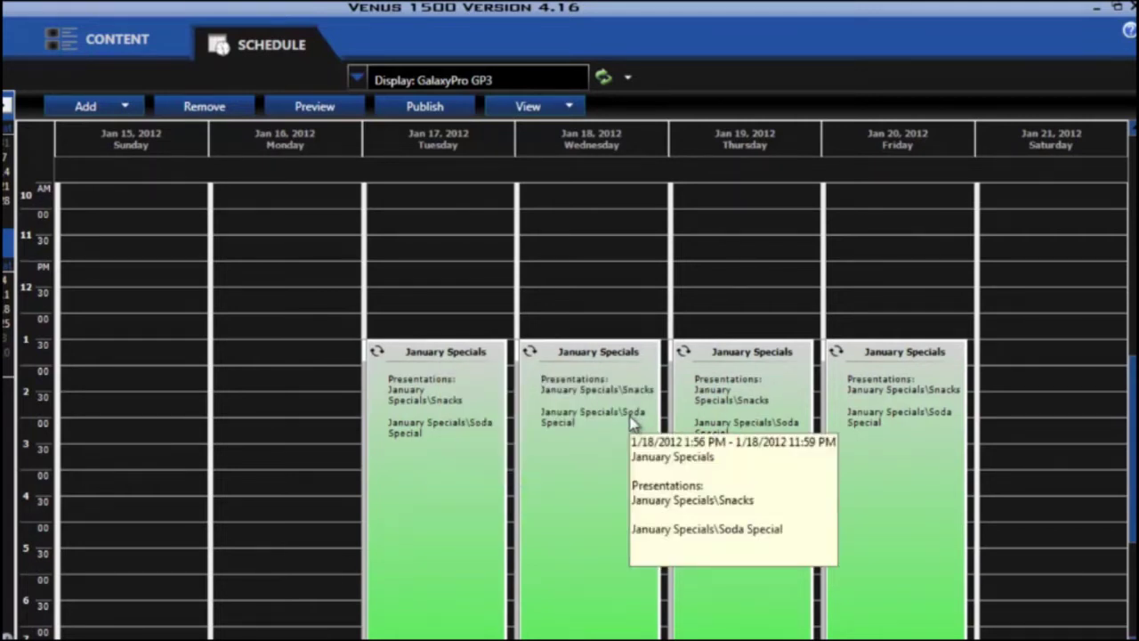
Reopen January Specials, change its start time to 12:00:00 AM, and save
double_click(584, 410)
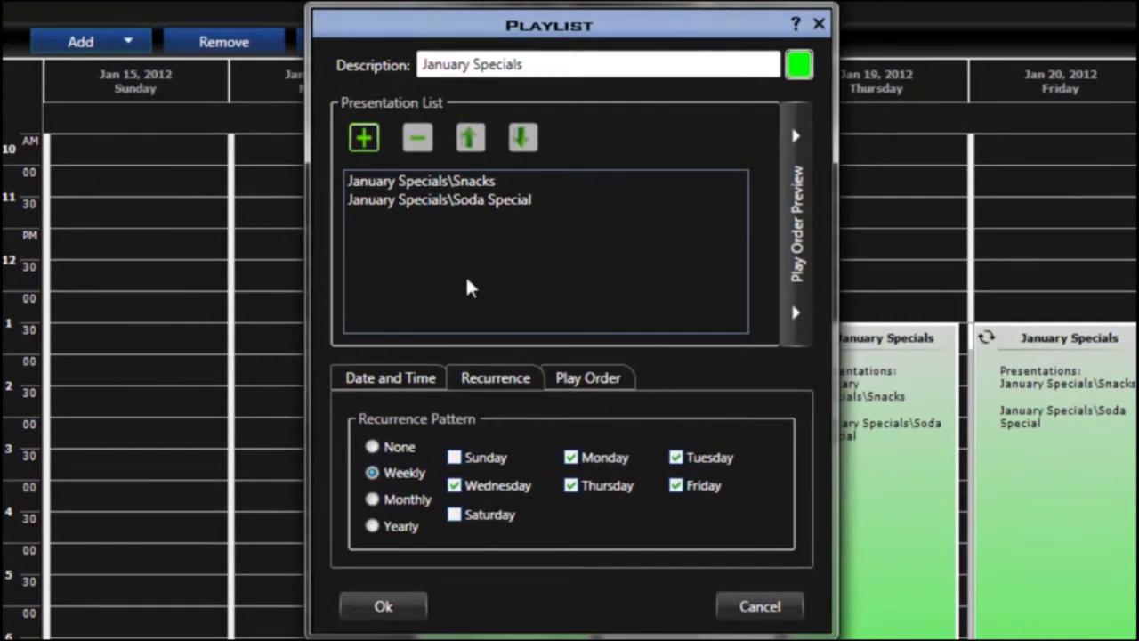
left_click(405, 380)
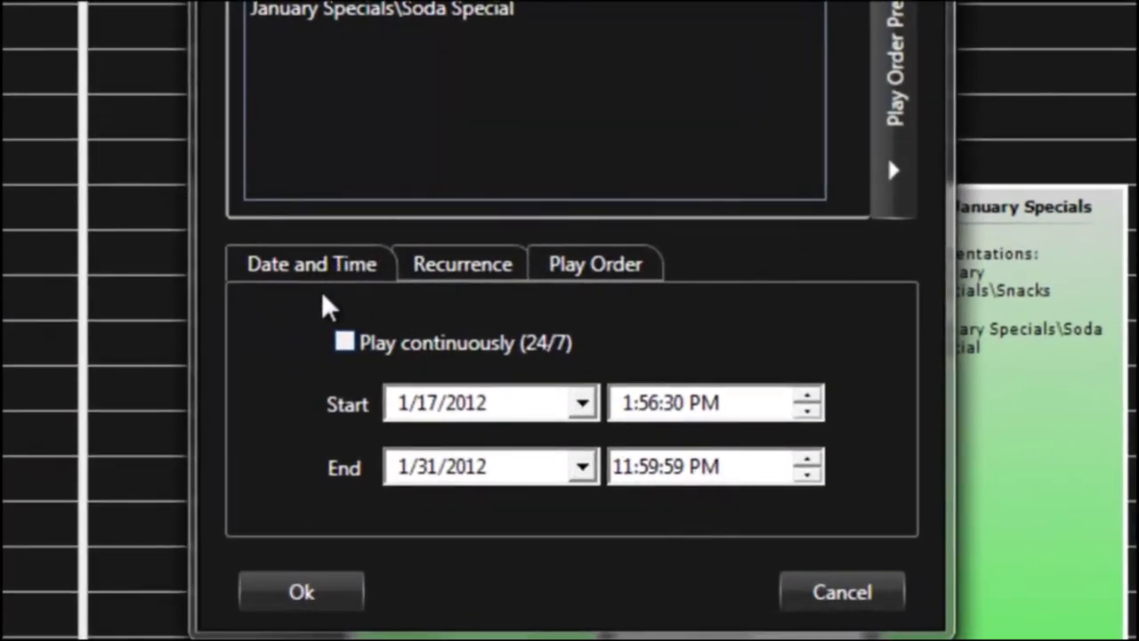
left_click(629, 403)
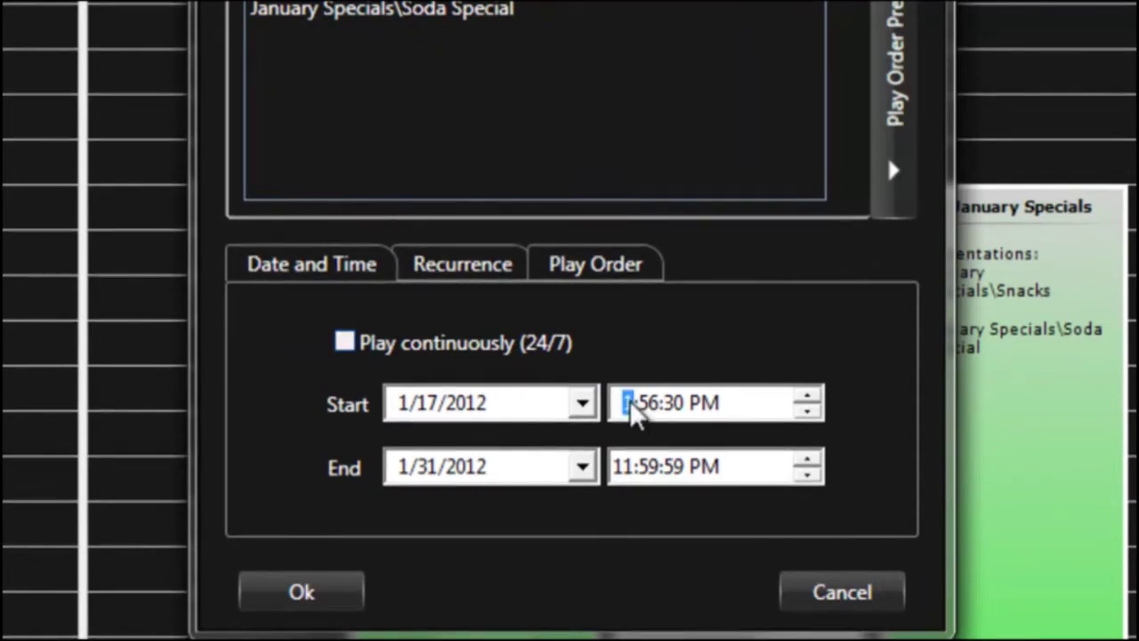
type("11")
type("12")
type("00")
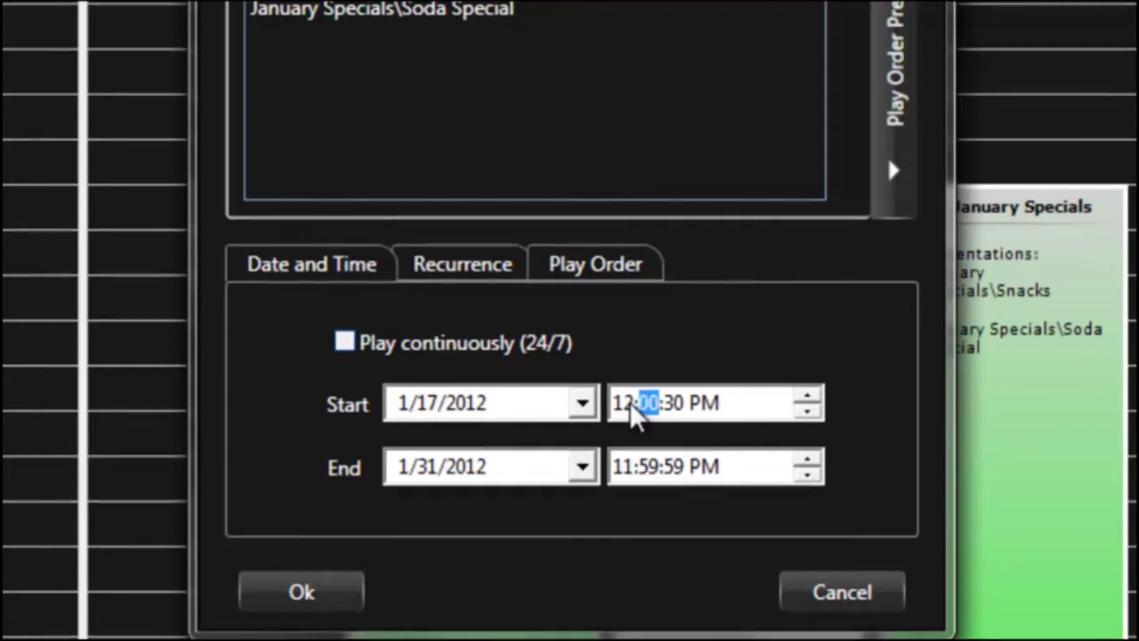
key("Right")
type("00")
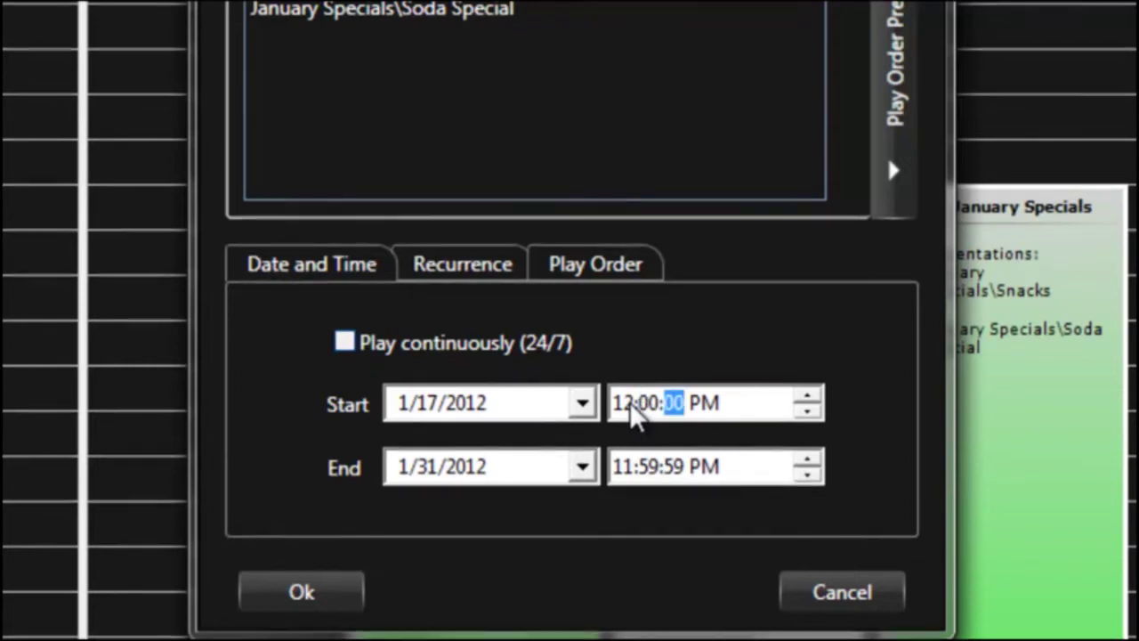
key("Right")
type("a")
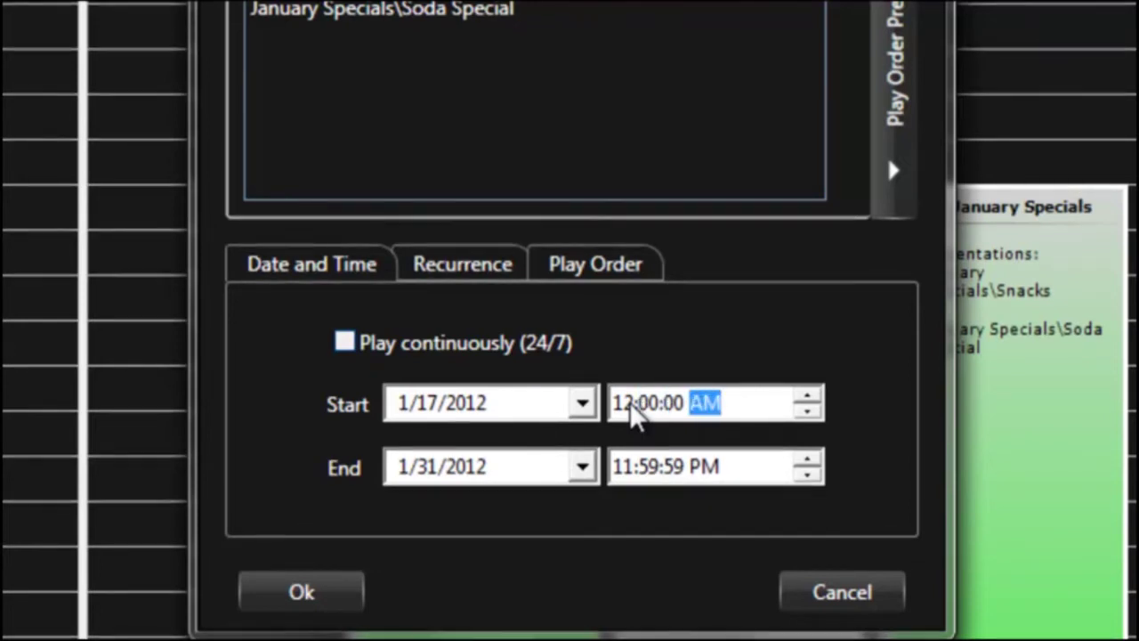
left_click(331, 594)
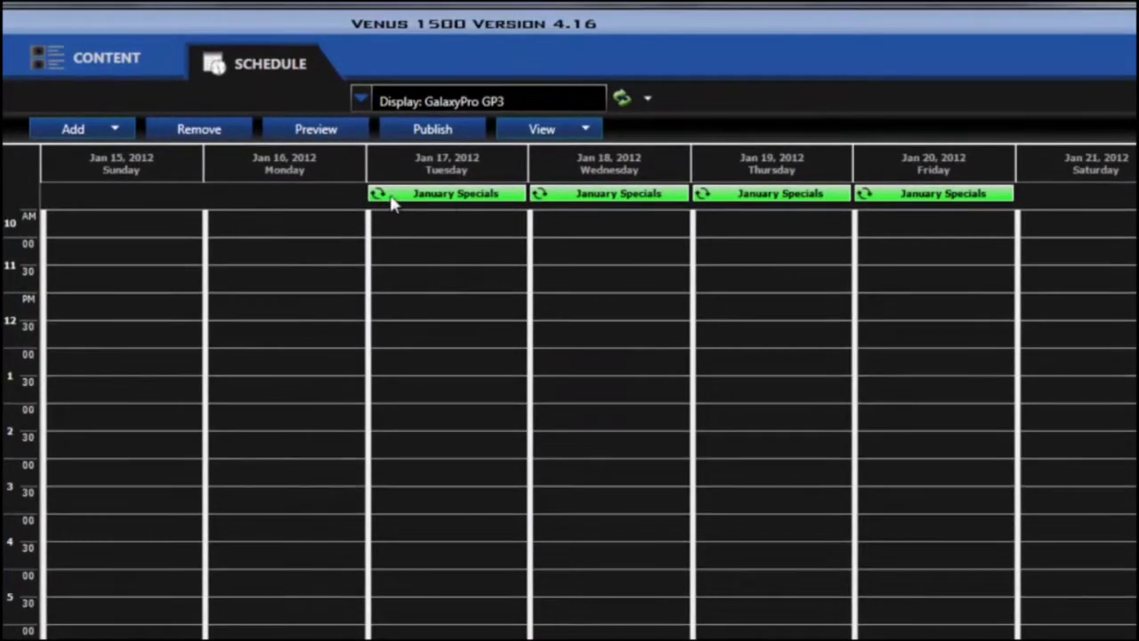
Switch the schedule calendar to Month View
mouse_move(622, 197)
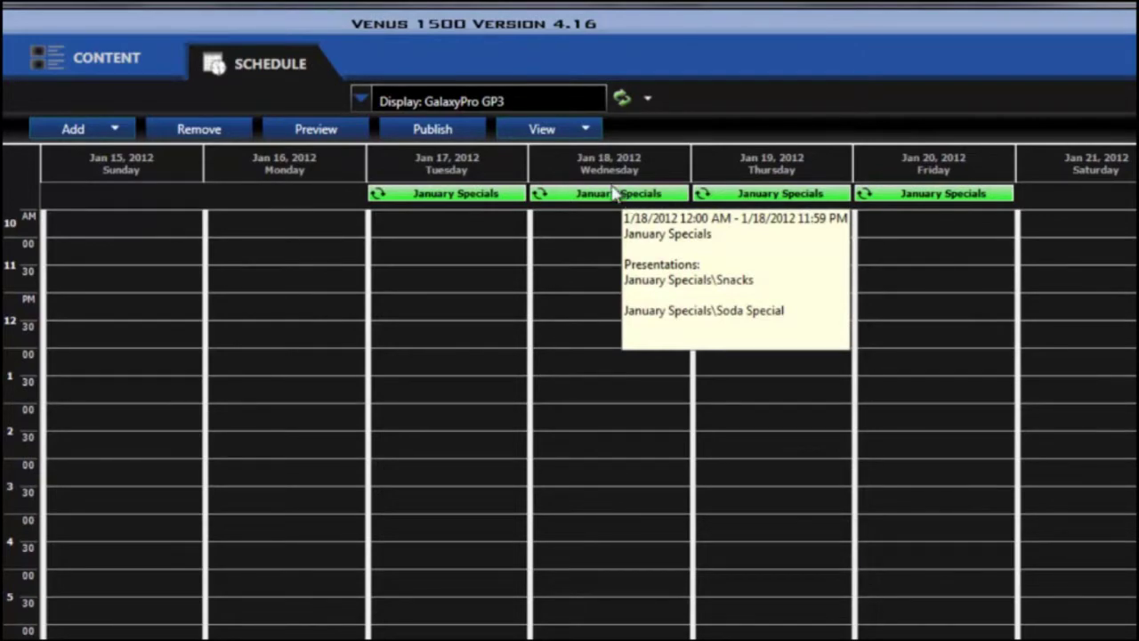
left_click(585, 131)
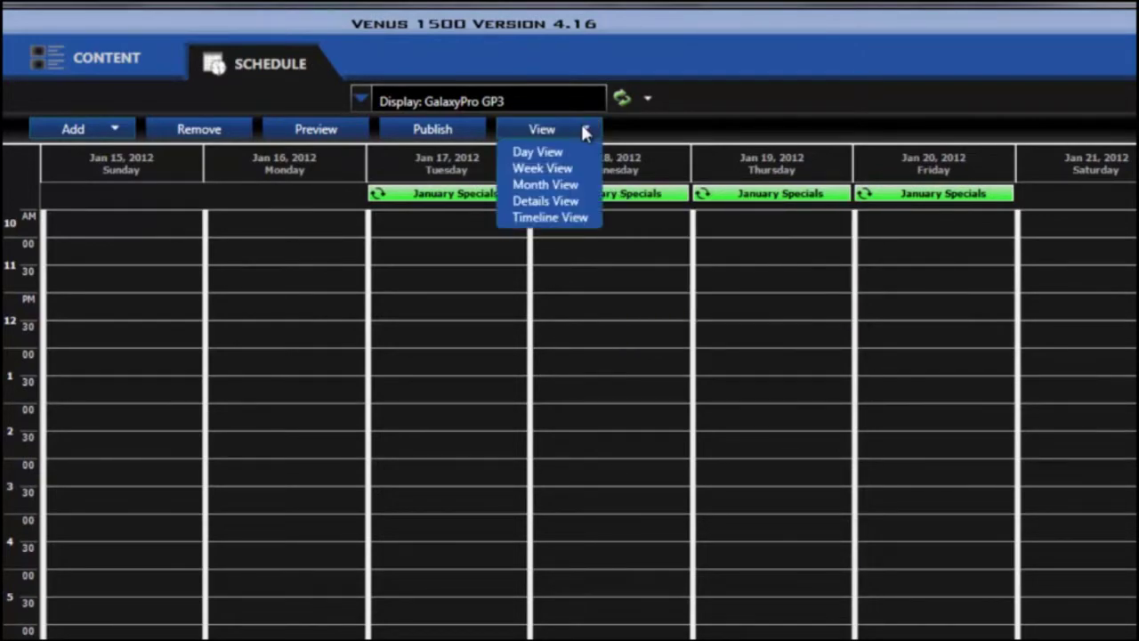
left_click(558, 182)
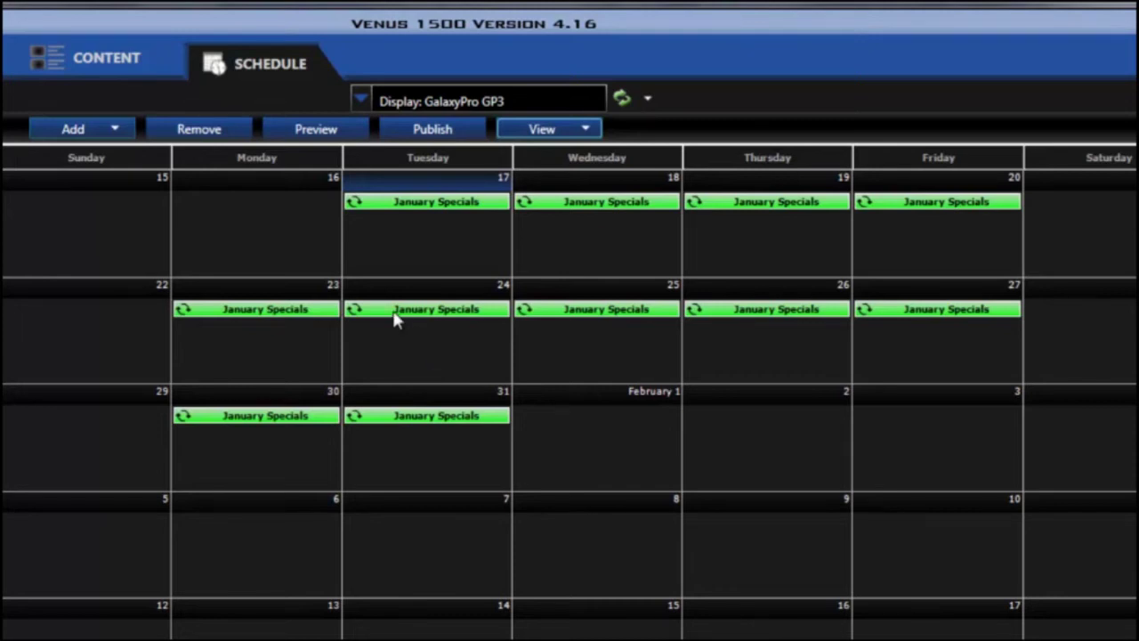
mouse_move(395, 318)
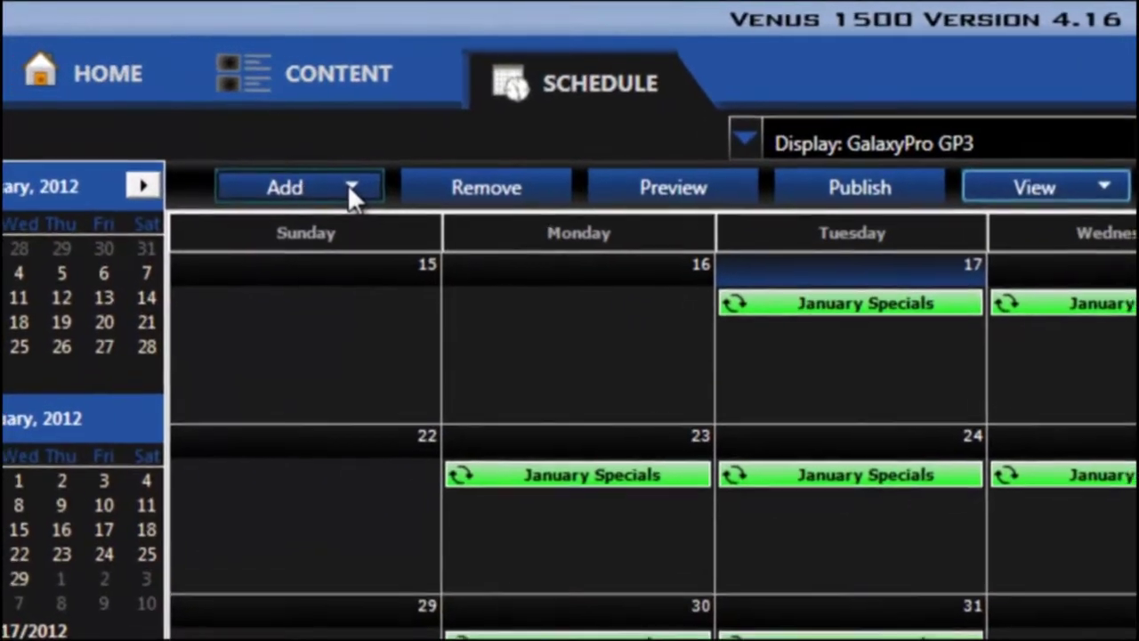
Create a new playlist containing the Time and Date presentation
left_click(218, 156)
left_click(197, 189)
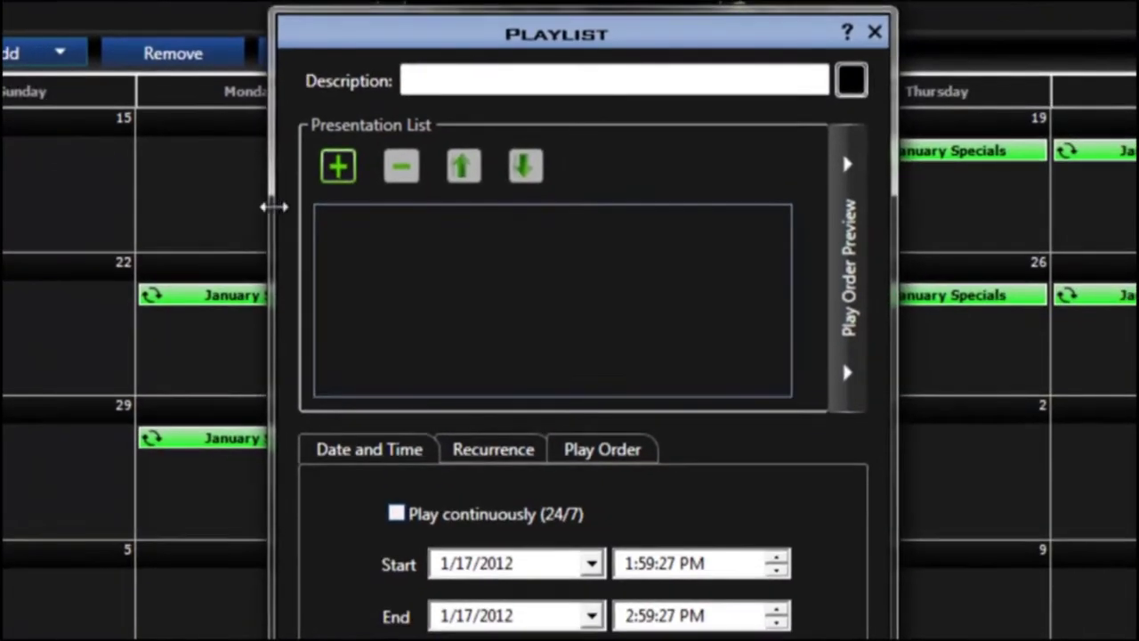
left_click(338, 167)
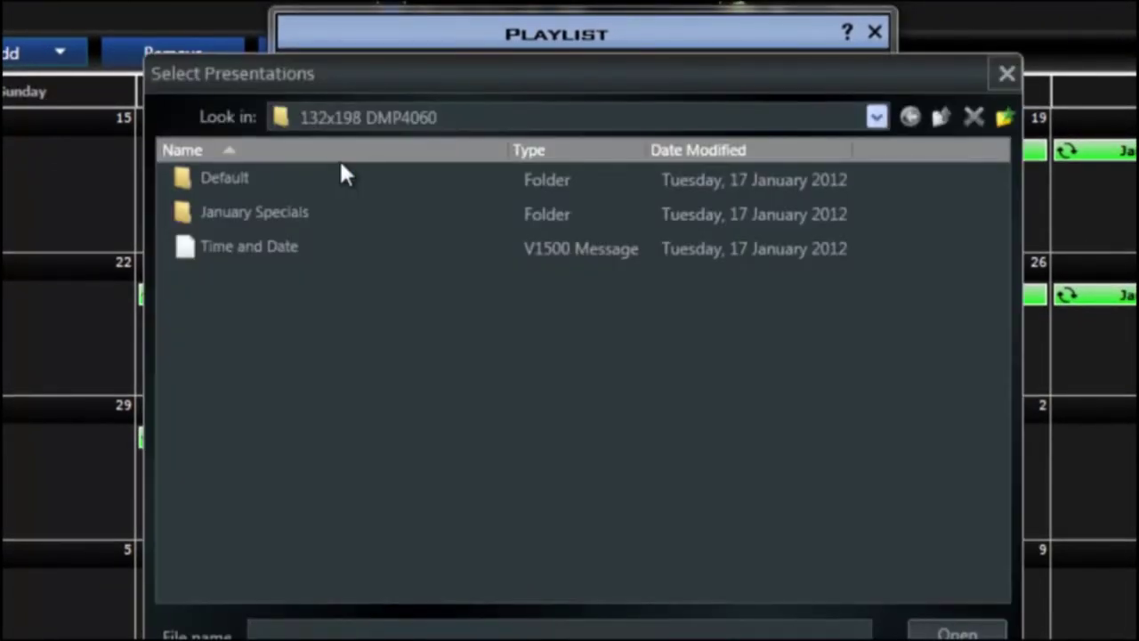
left_click(275, 247)
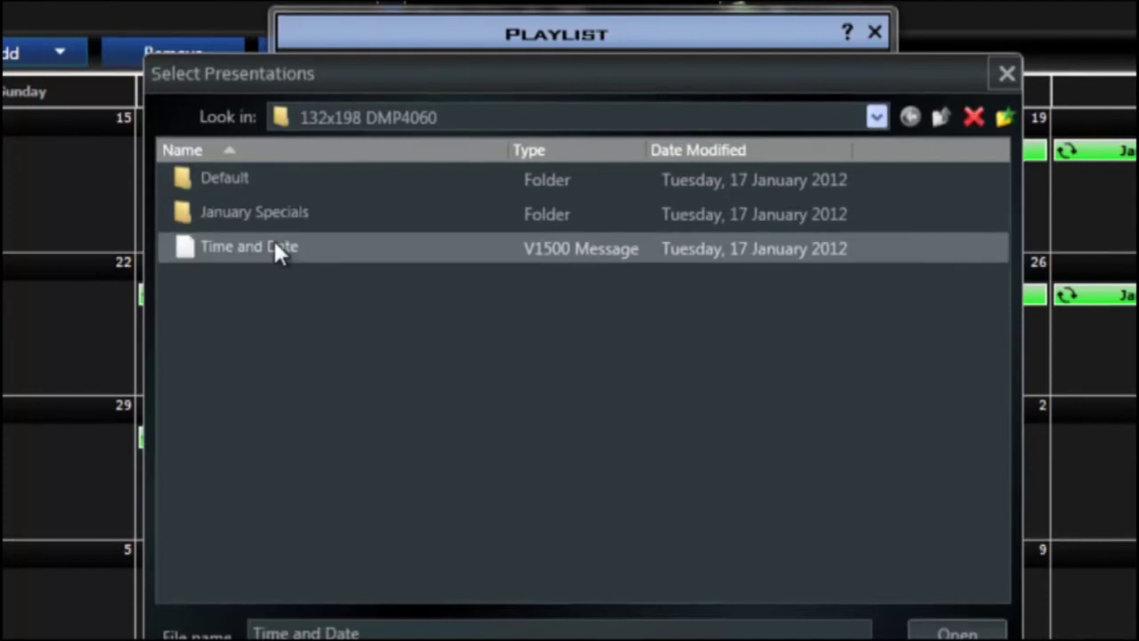
left_click(957, 633)
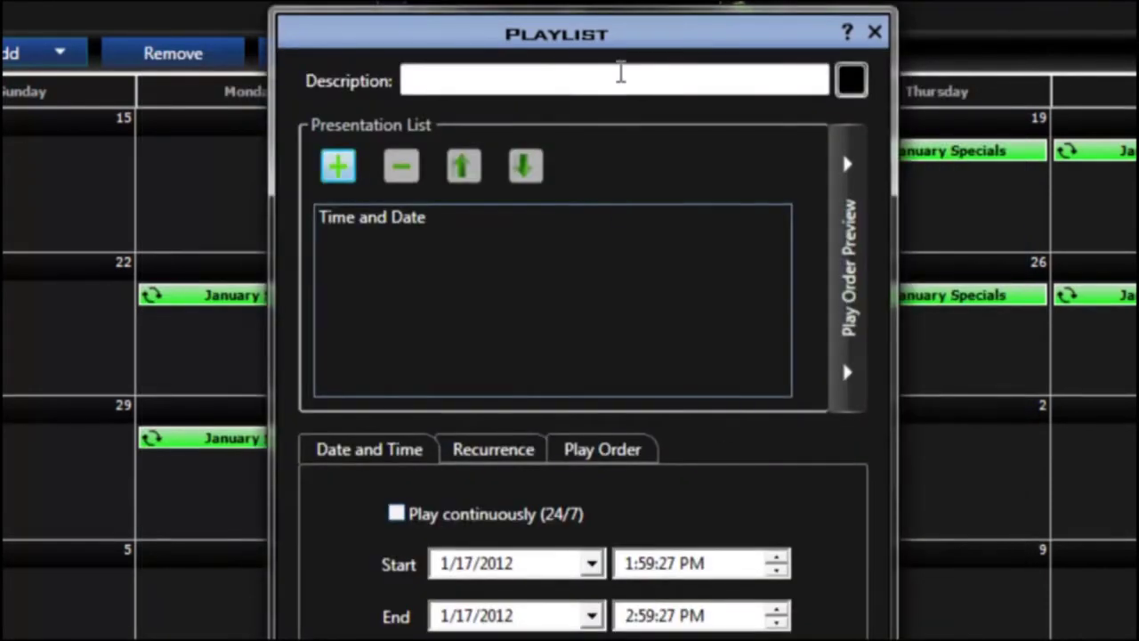
Describe it as 'Time and Date', colour it blue, set it to play continuously 24/7, and save
left_click(621, 76)
type("Time")
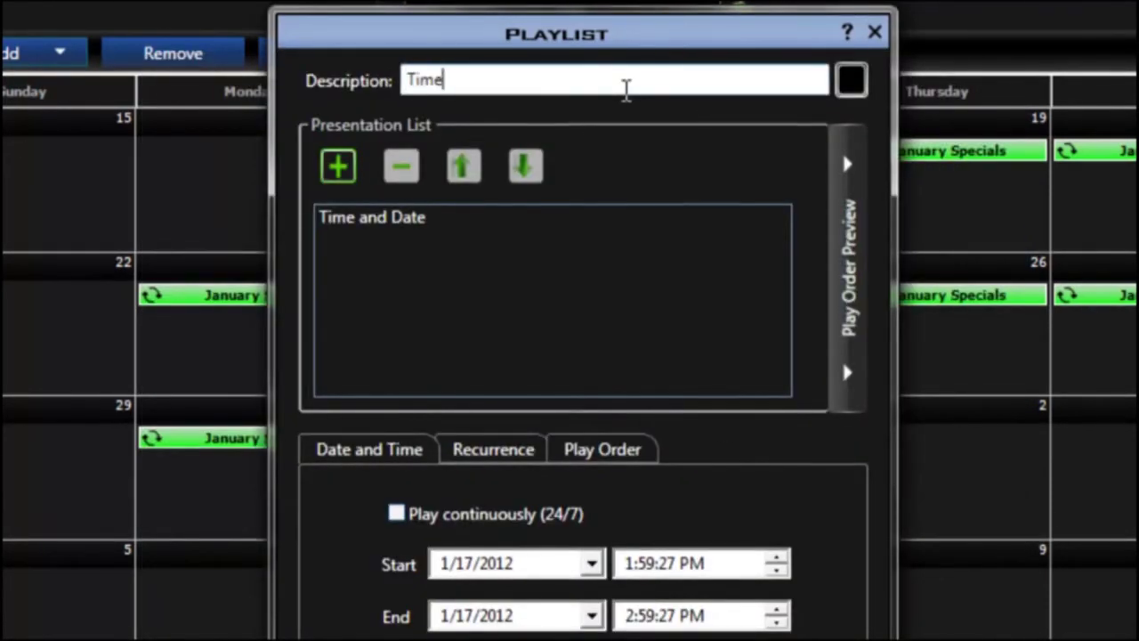
type(" and Date")
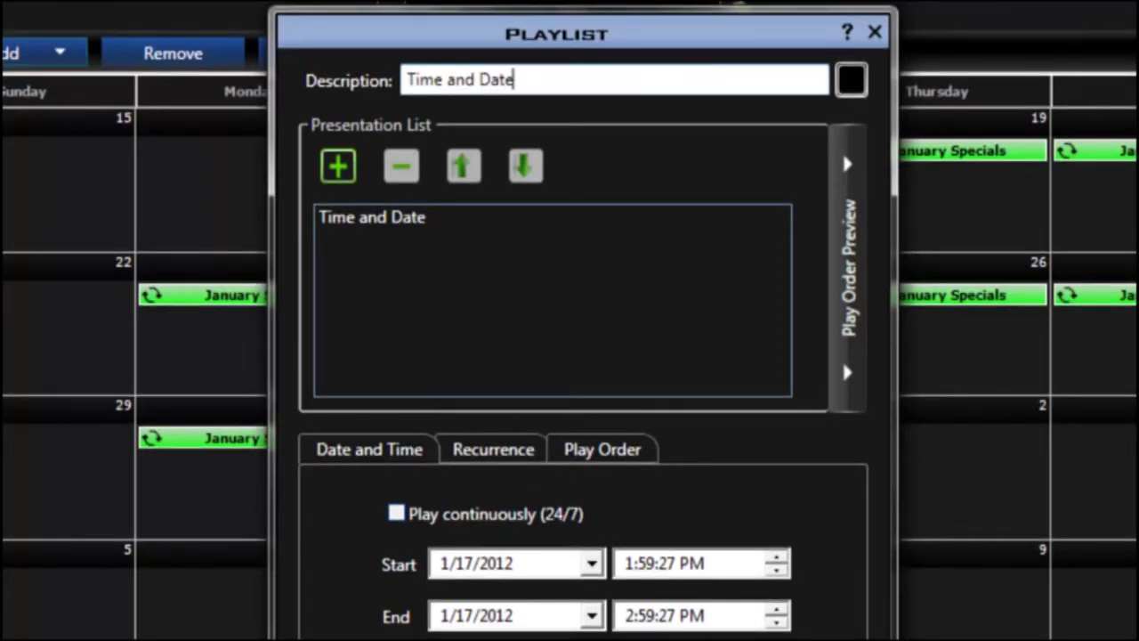
left_click(847, 82)
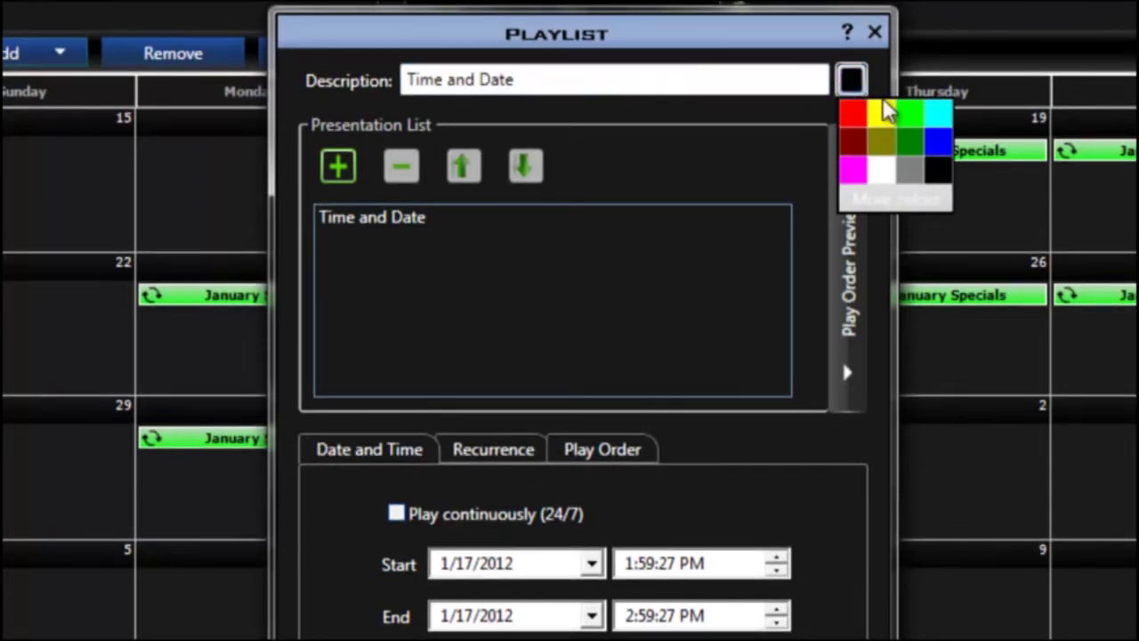
left_click(939, 152)
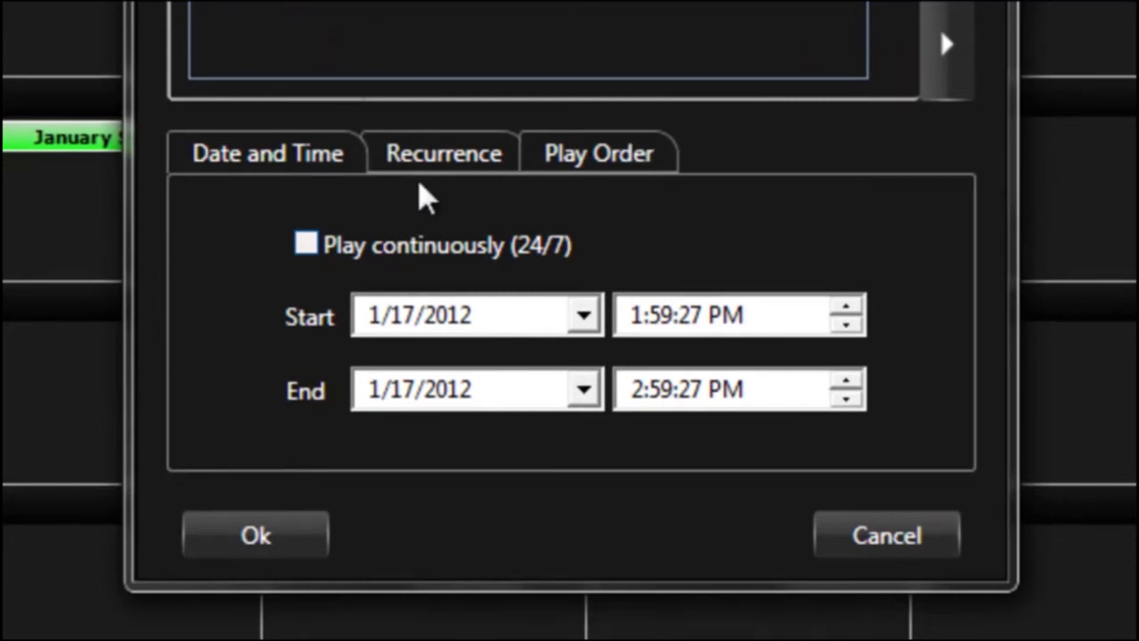
left_click(307, 245)
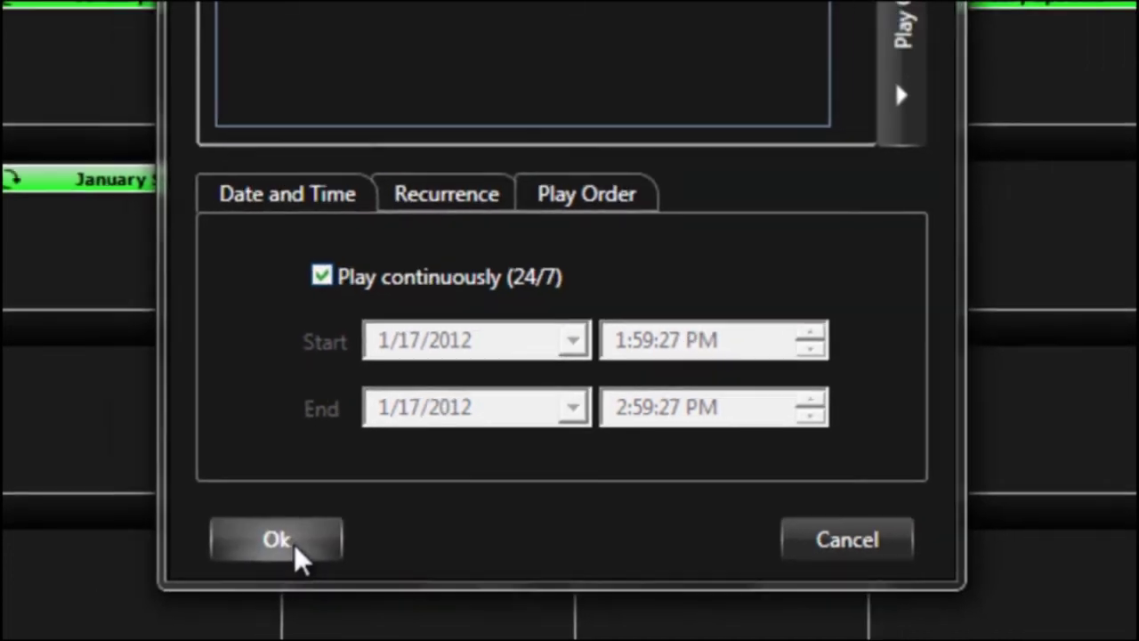
left_click(267, 544)
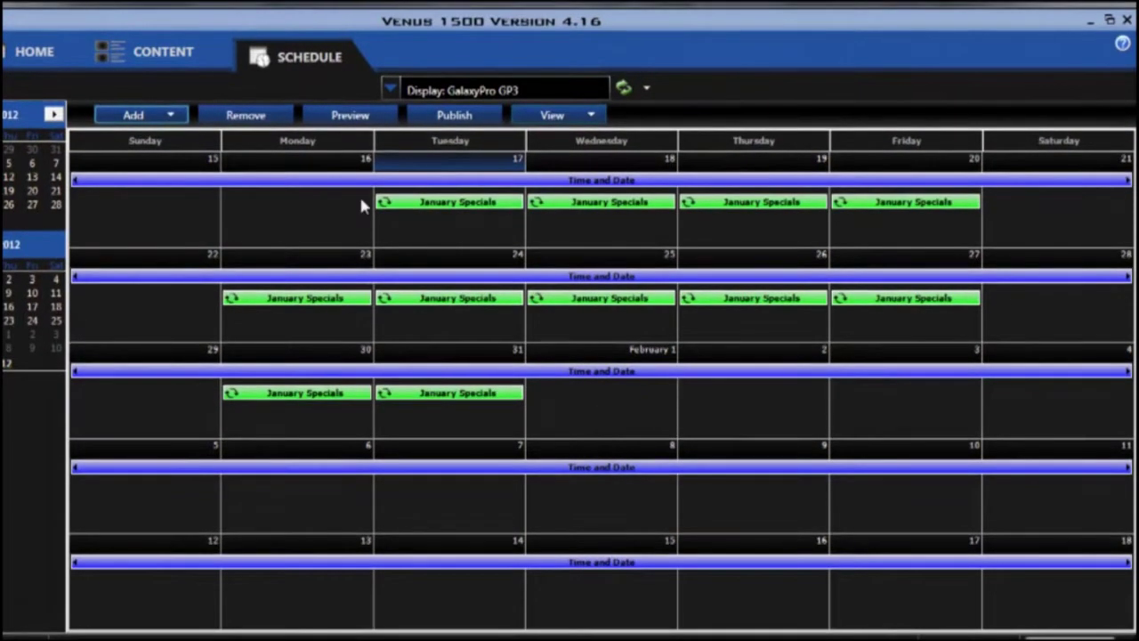
mouse_move(582, 188)
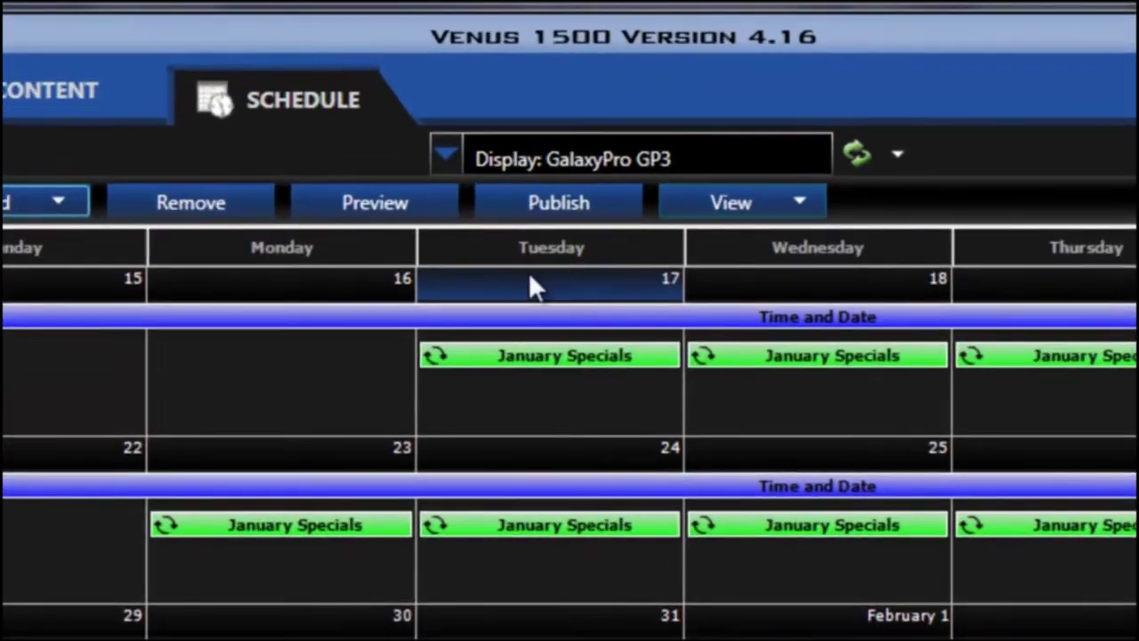
Publish the schedule to GalaxyPro GP3 and close the completed Progress dialog
left_click(546, 199)
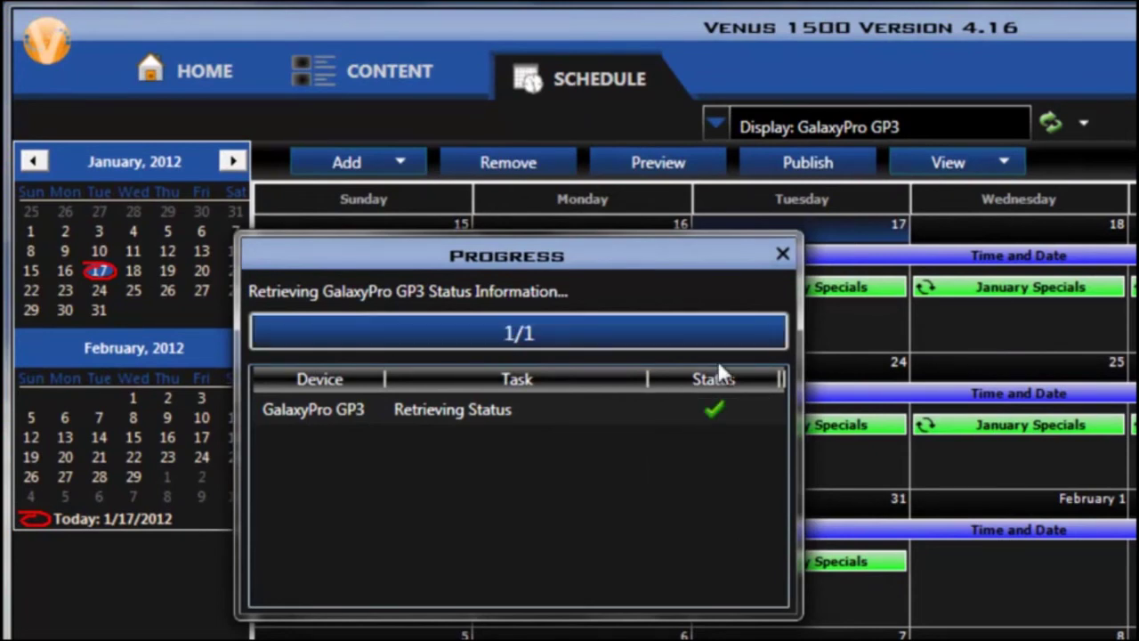
left_click(782, 255)
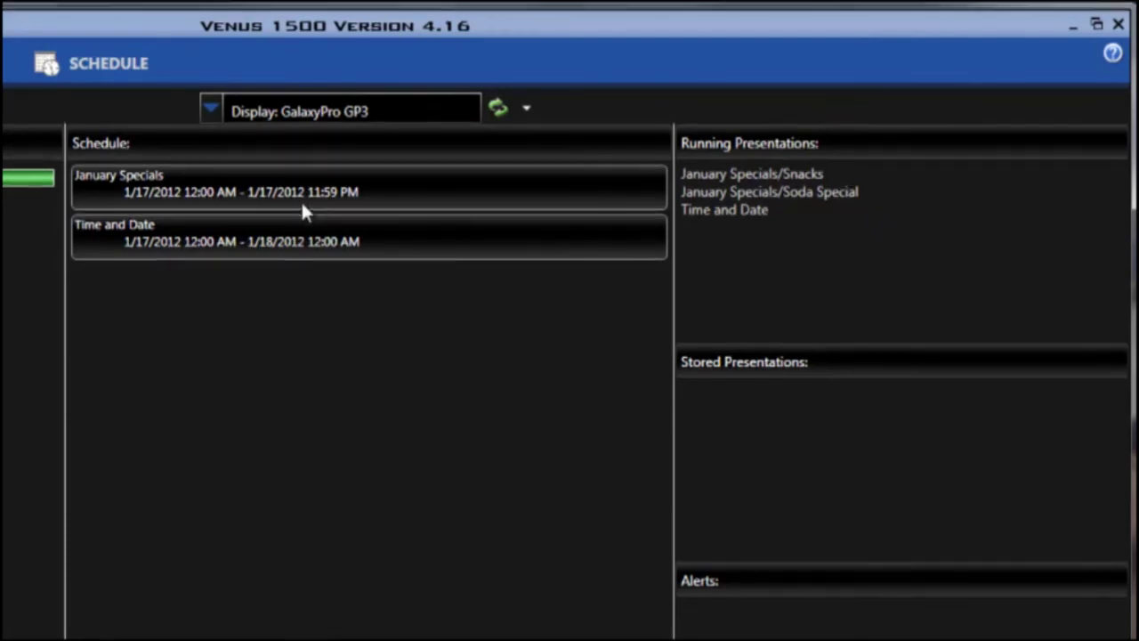
Check the Home page: GalaxyPro GP3 playing January Specials/Soda Special, scheduled 12:00 AM–11:59 PM
mouse_move(290, 192)
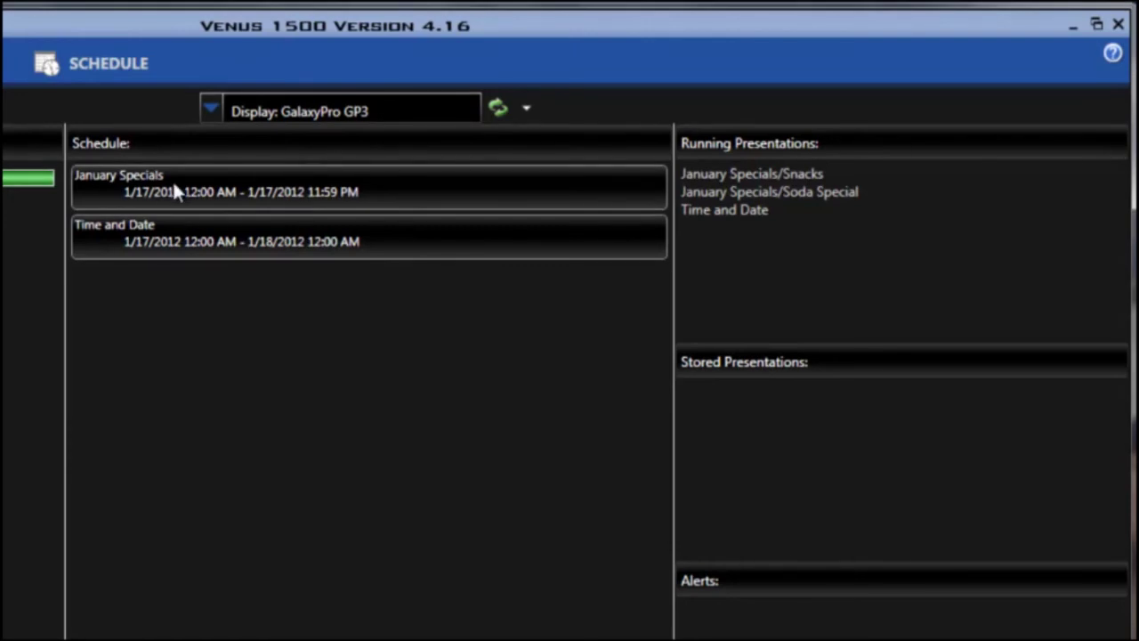
mouse_move(173, 184)
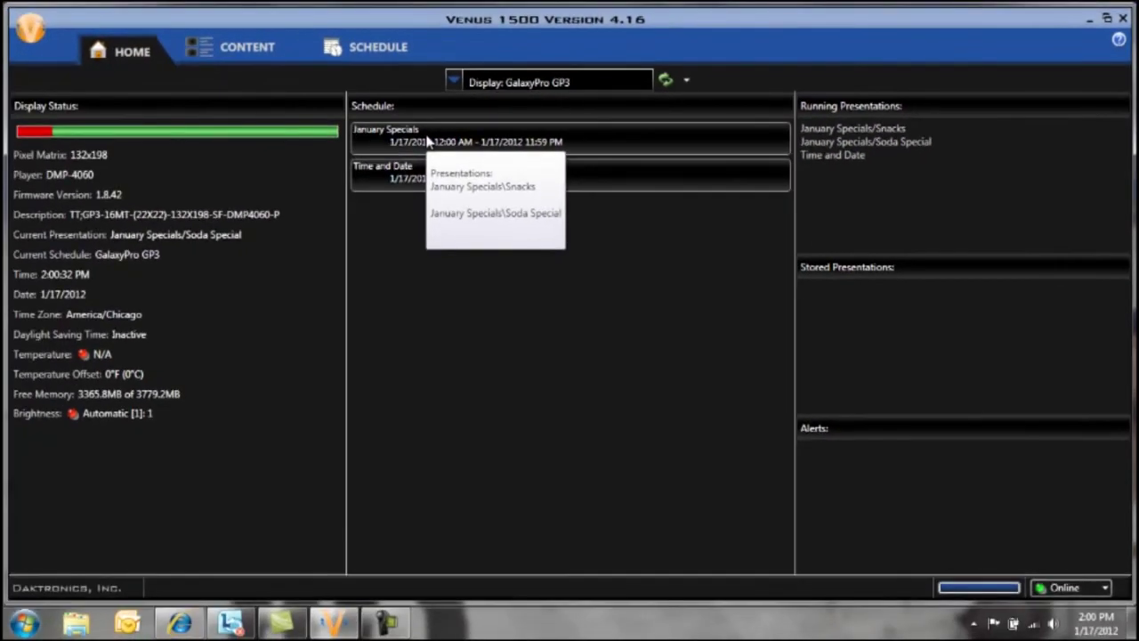